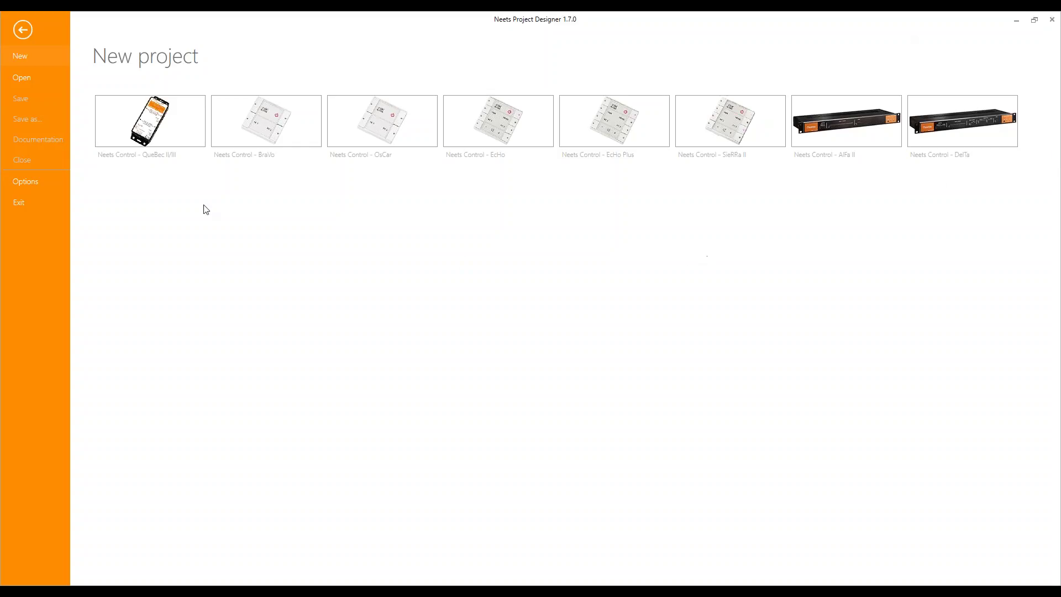
Examine the application language and file location options, and return to the new project overview
click(34, 183)
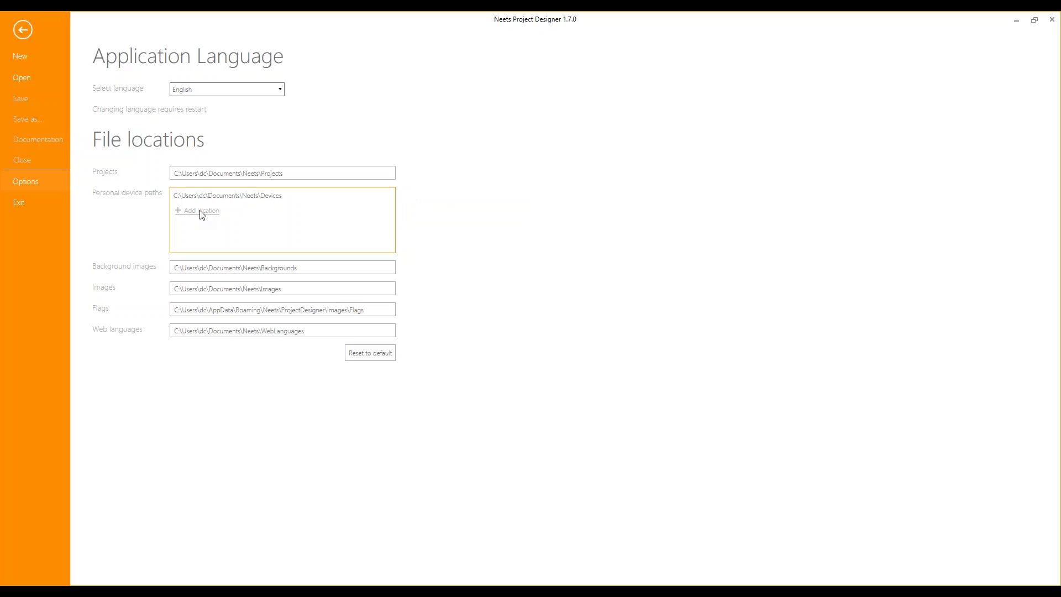
click(24, 59)
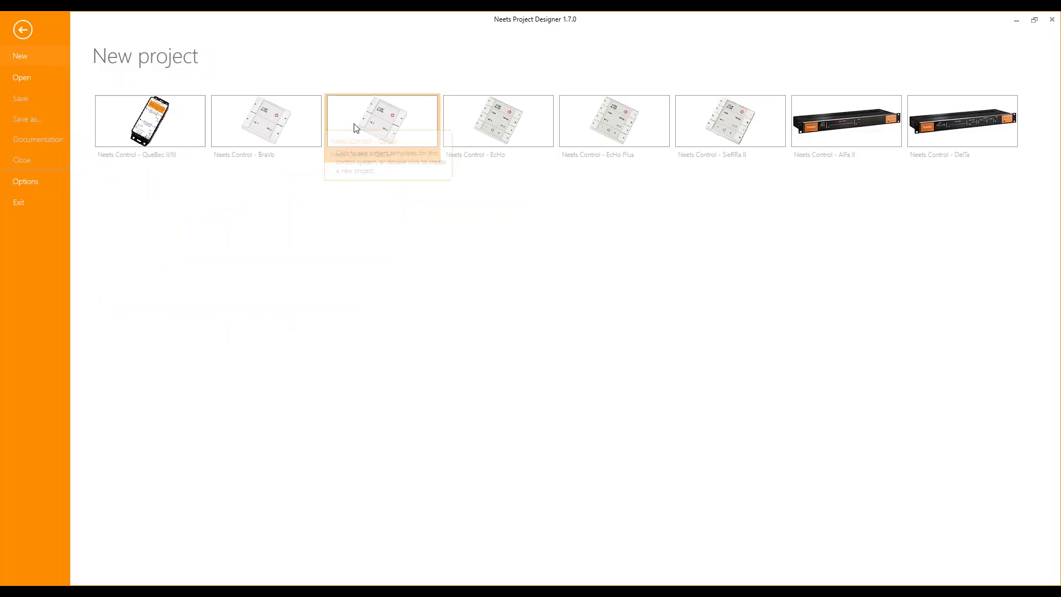
Compare the OsCar, EcHo and EcHo Plus project templates, and create a project from the DelTa tabletop solution template
click(395, 128)
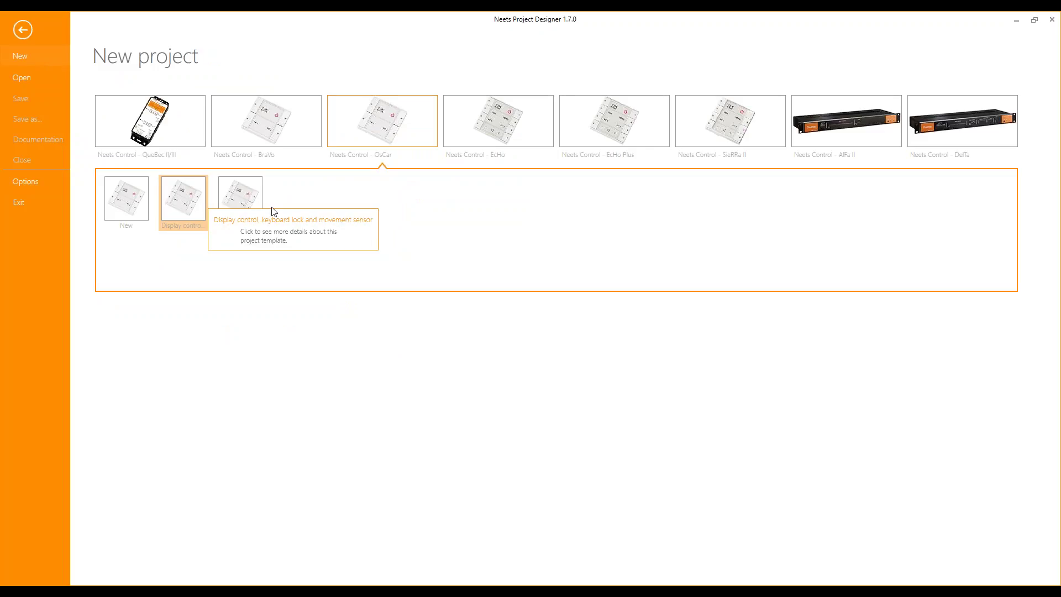
click(509, 133)
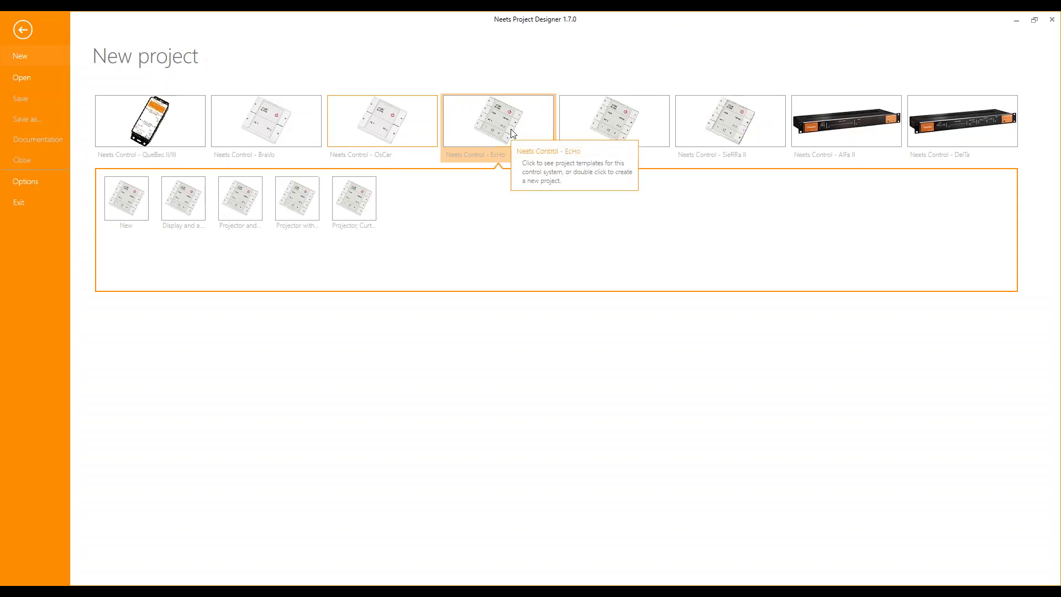
click(618, 131)
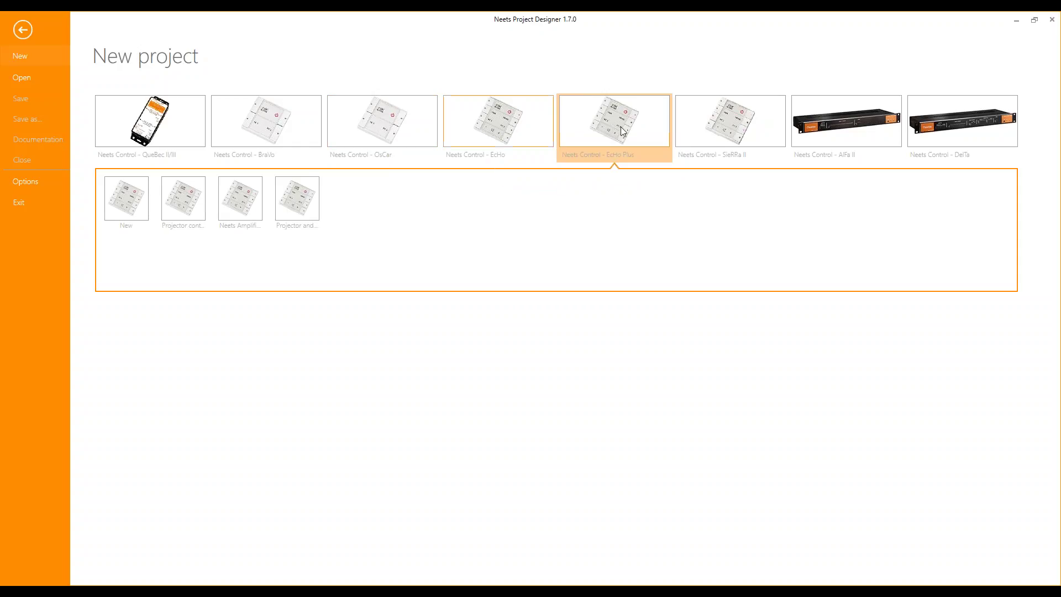
click(962, 131)
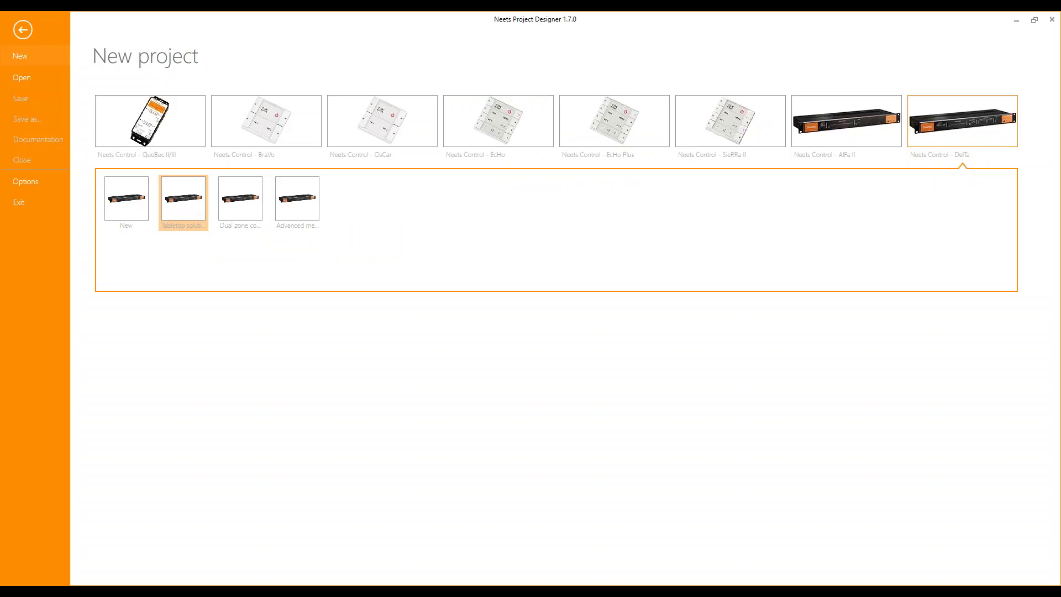
click(199, 208)
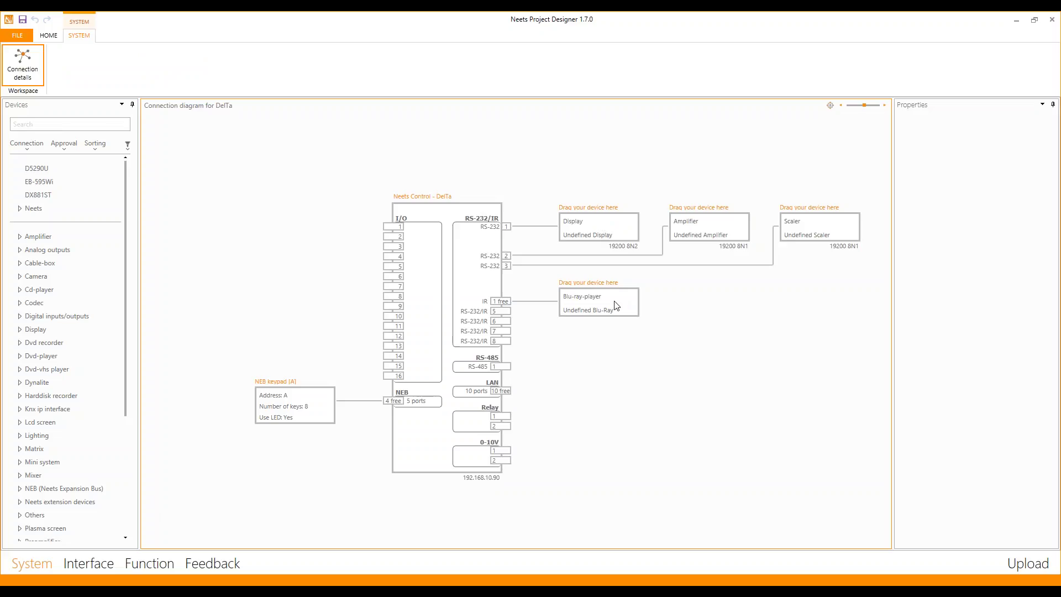
Examine the template's Home page, Blu ray control and Help interface pages, with the Interfaces list enlarged
click(83, 564)
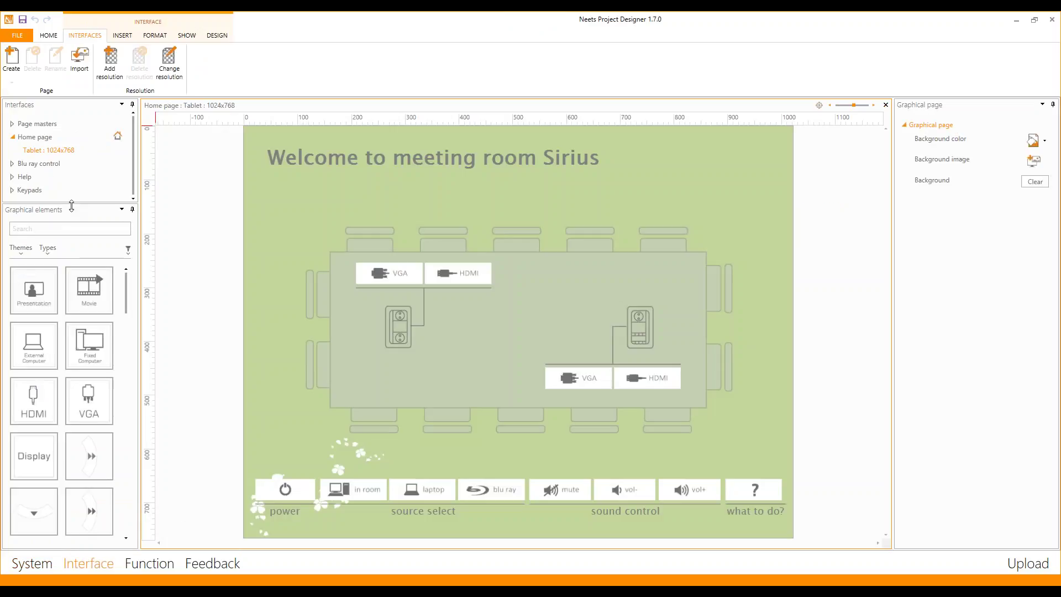
drag(72, 202, 72, 299)
click(39, 165)
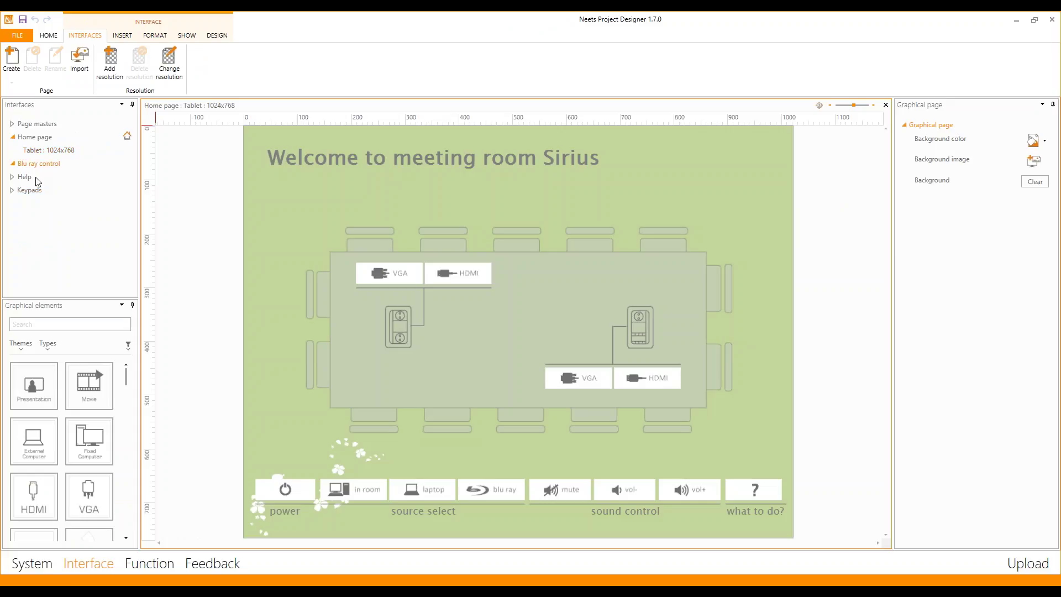
click(25, 190)
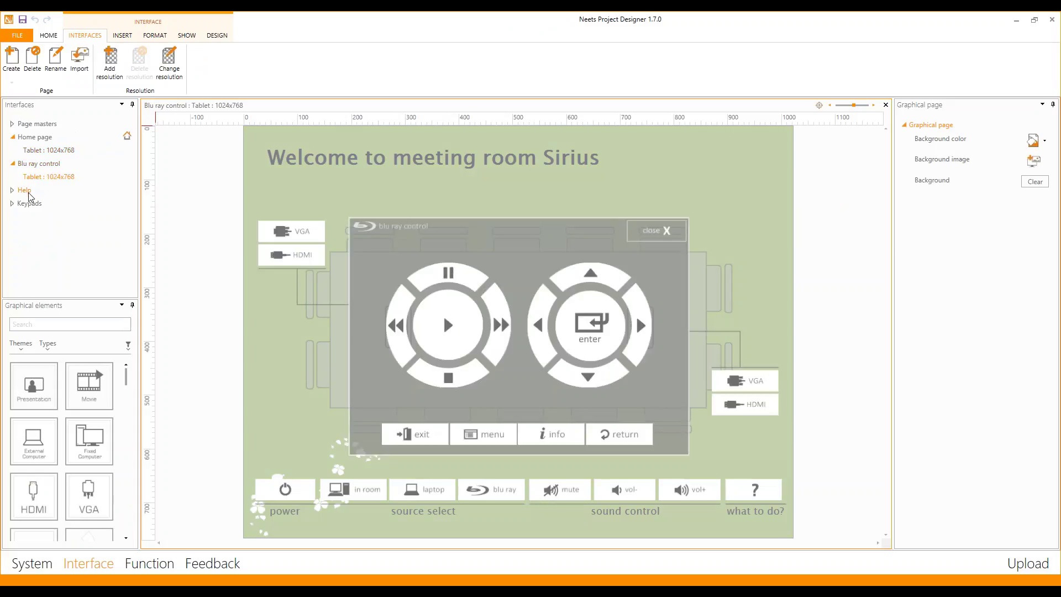
click(44, 204)
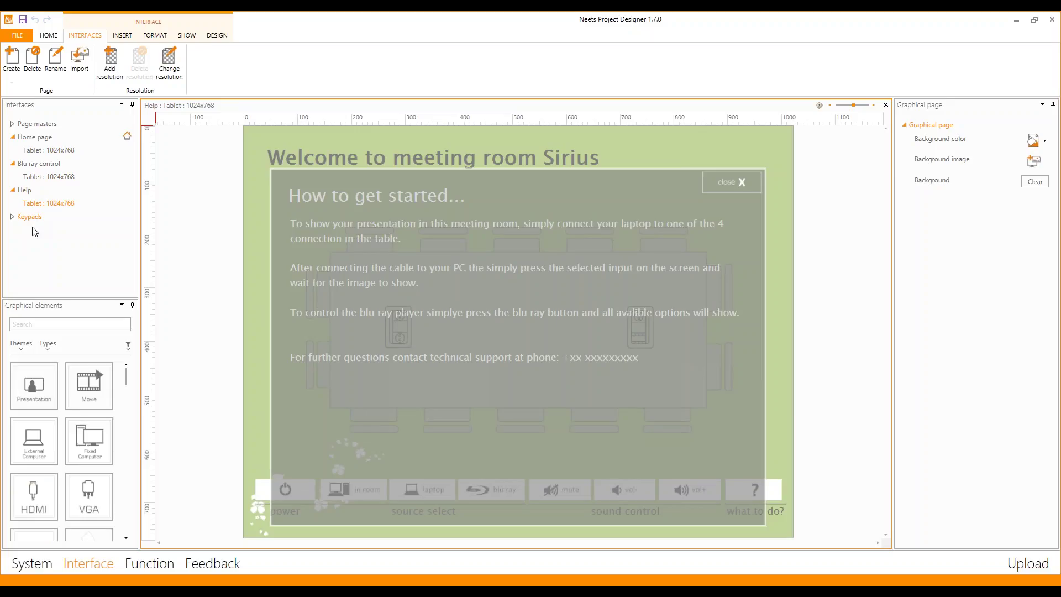
Review the button functions on the page master, Home page and Blu ray control page, and the project's feedback setup
click(139, 564)
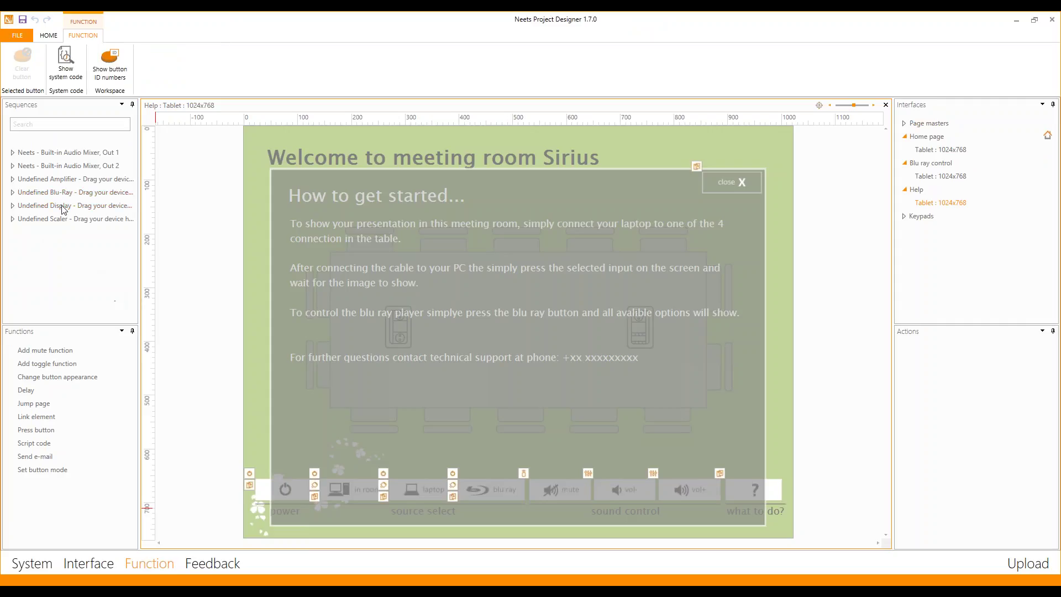
click(948, 154)
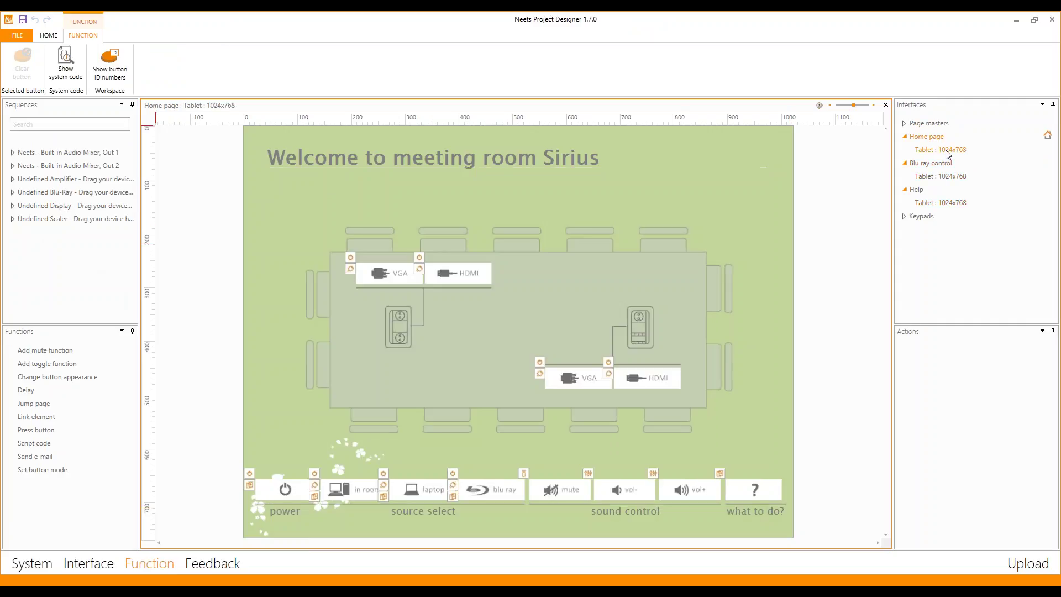
click(928, 123)
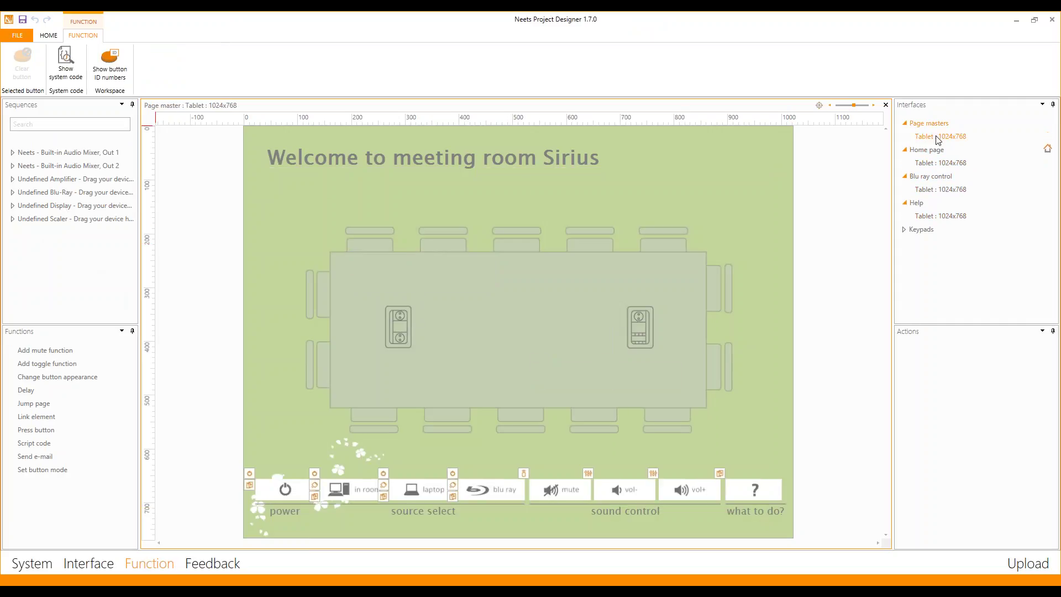
click(939, 163)
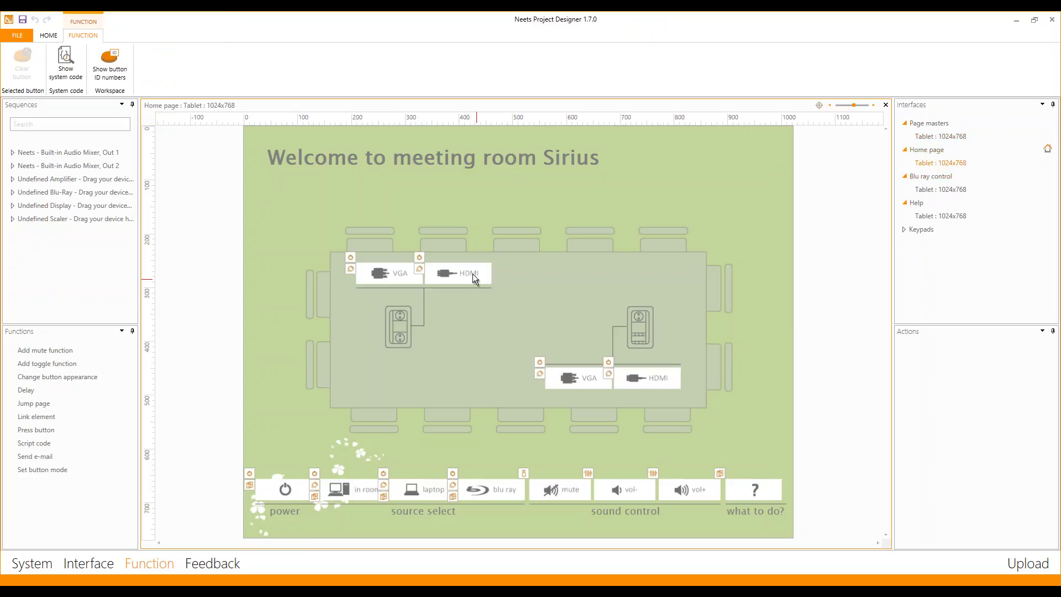
click(939, 189)
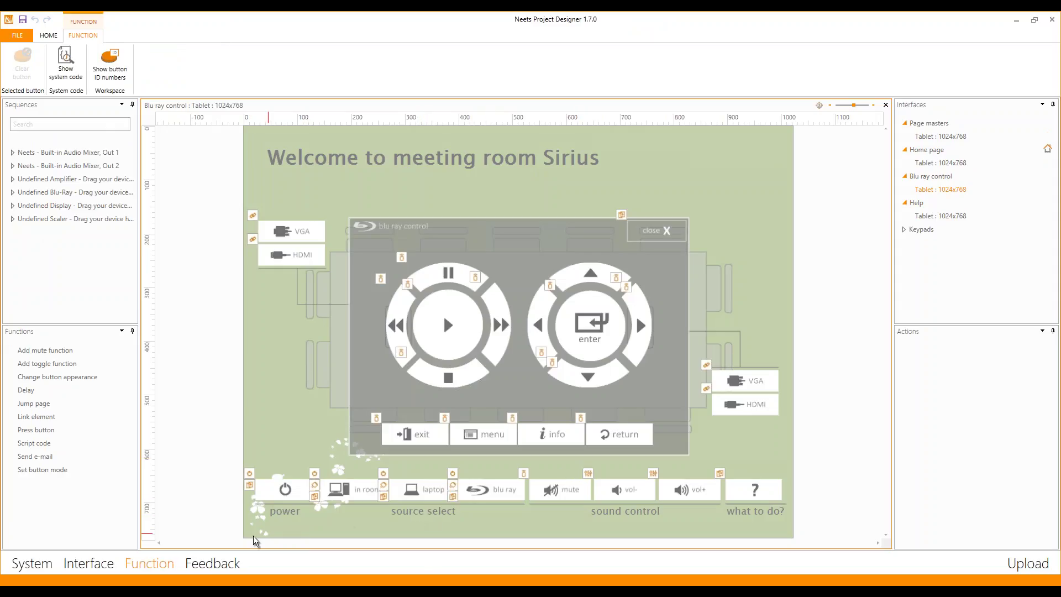
click(216, 565)
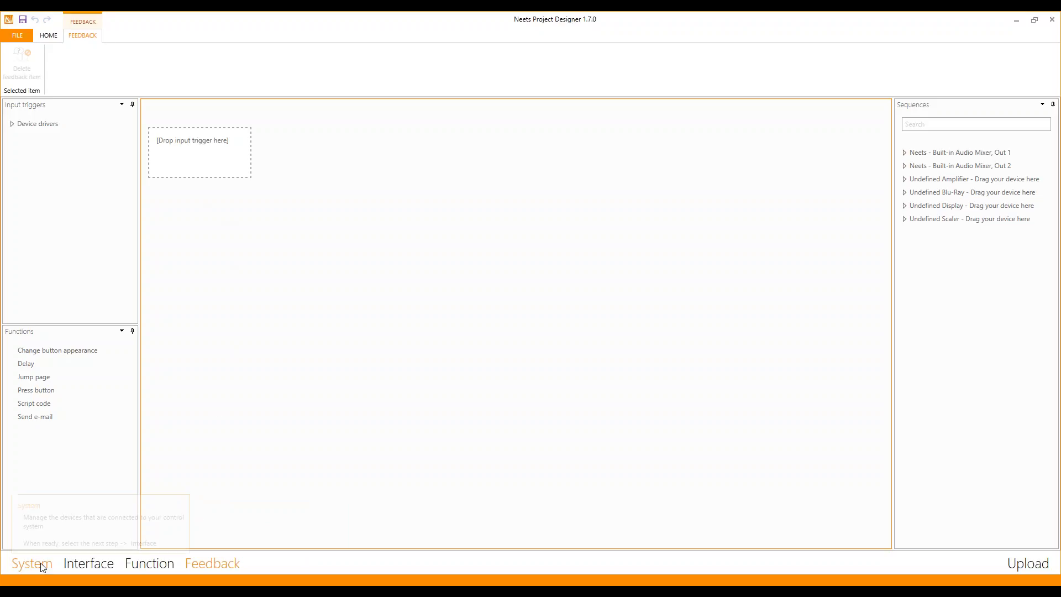
Create a blank Neets Control - EcHo Plus project, discarding the changes in the open project
click(27, 39)
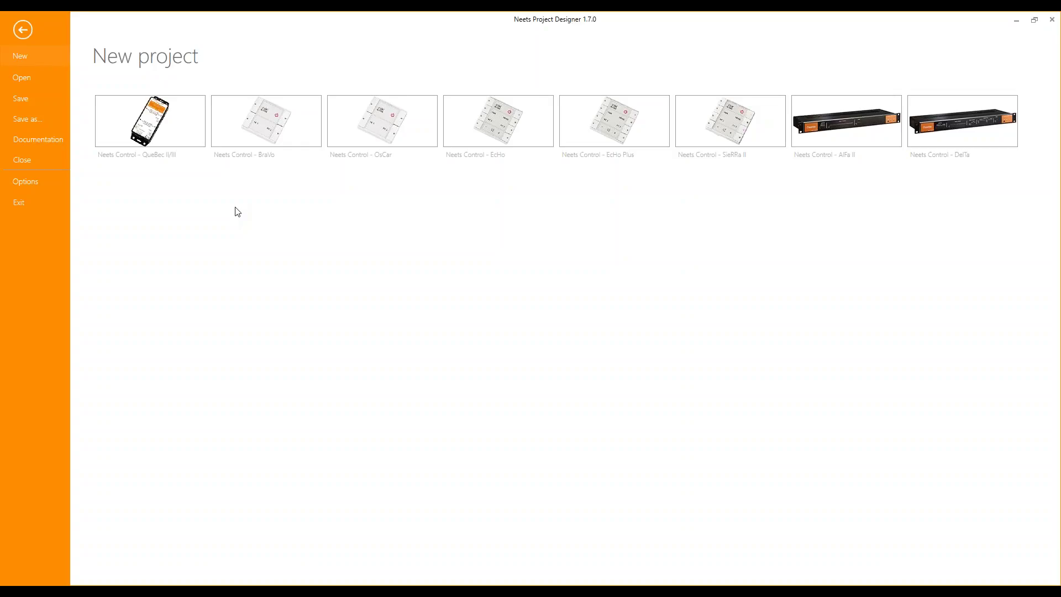
click(637, 131)
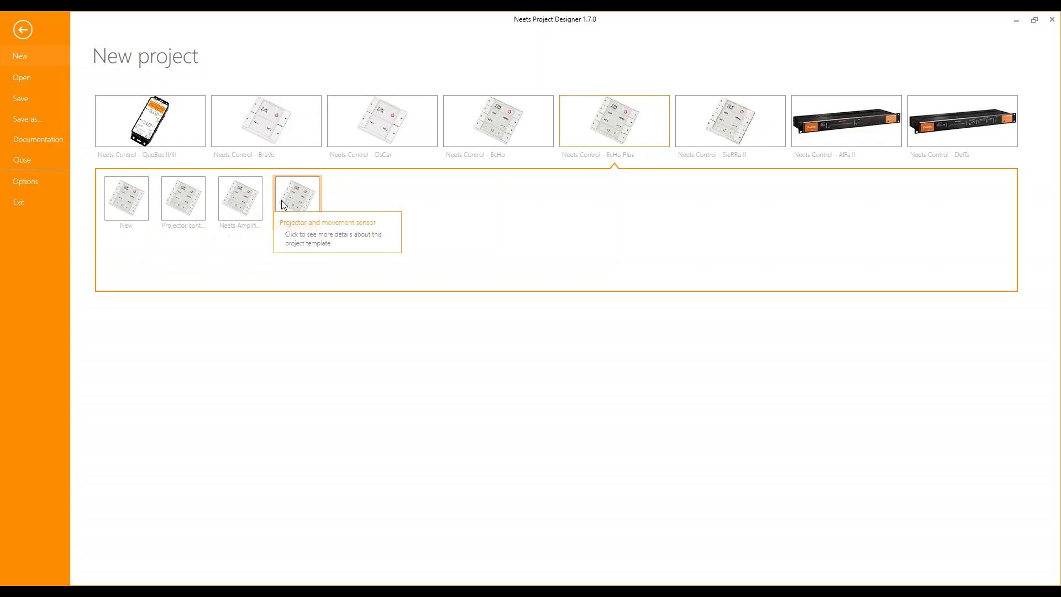
click(134, 206)
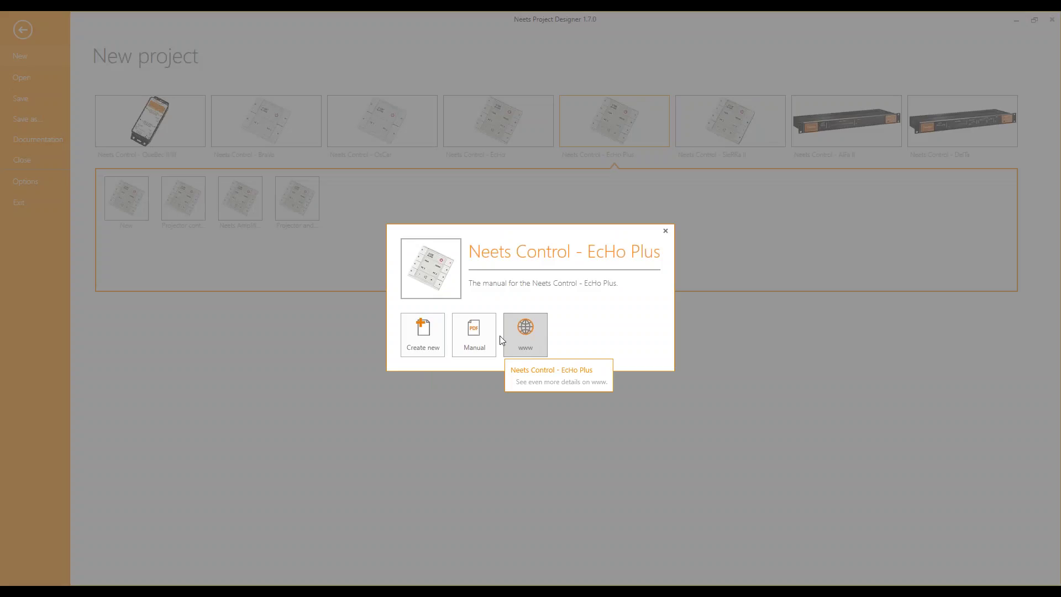
click(428, 338)
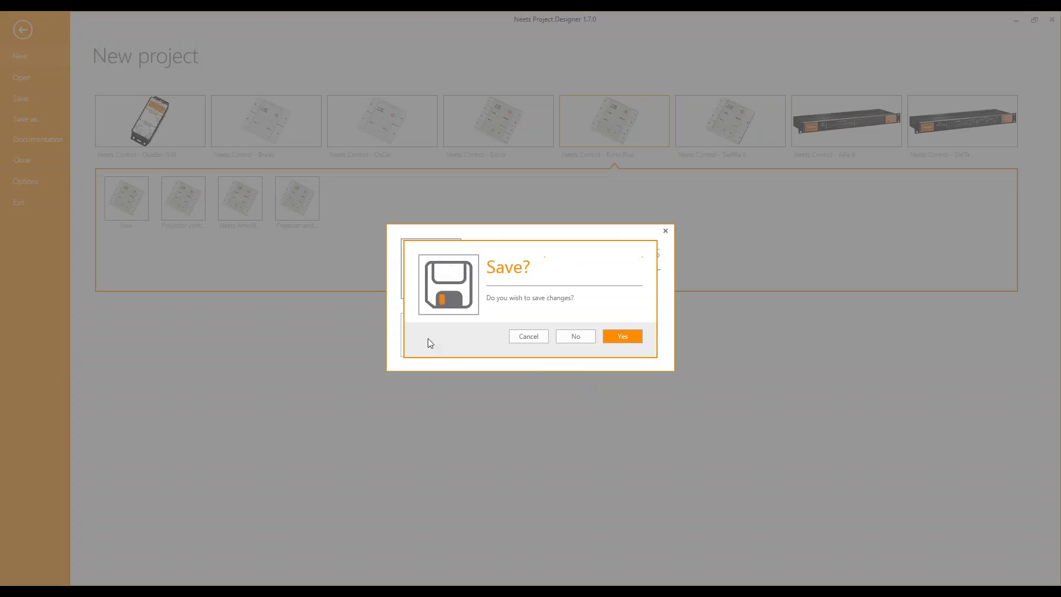
click(577, 338)
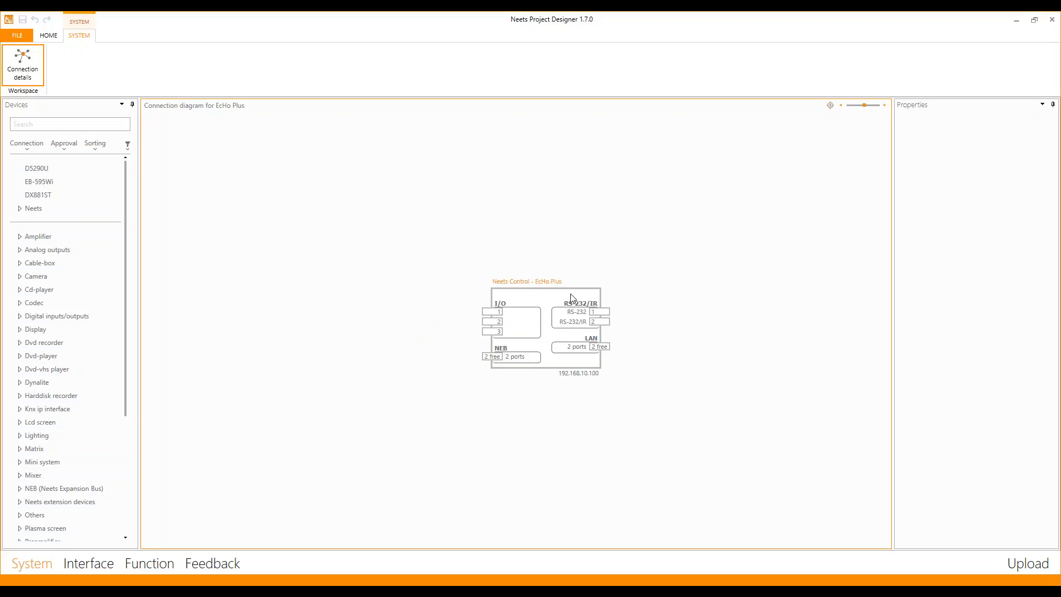
Add a Switching Relay - 4 from the Neets extension devices to the EcHo Plus LAN port, leaving its serial number unspecified
click(21, 209)
click(25, 301)
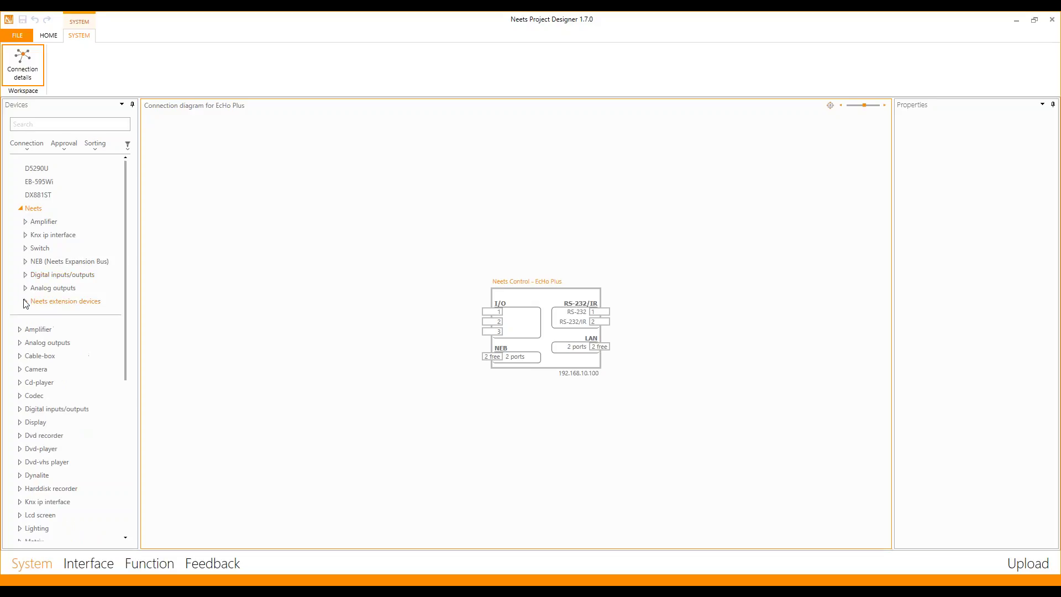
mouse_move(61, 318)
drag(60, 317, 598, 357)
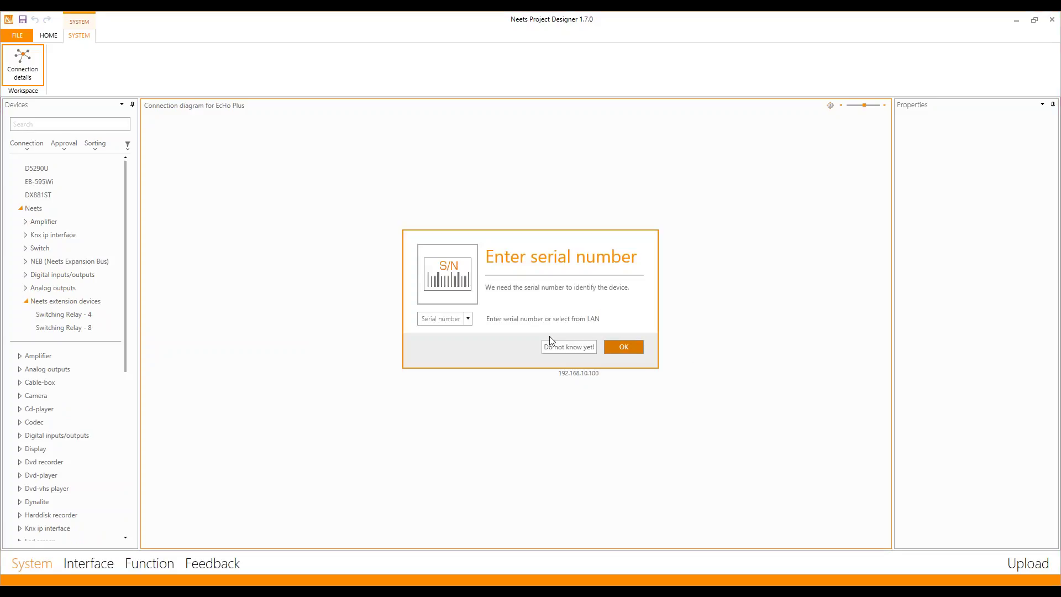
click(580, 346)
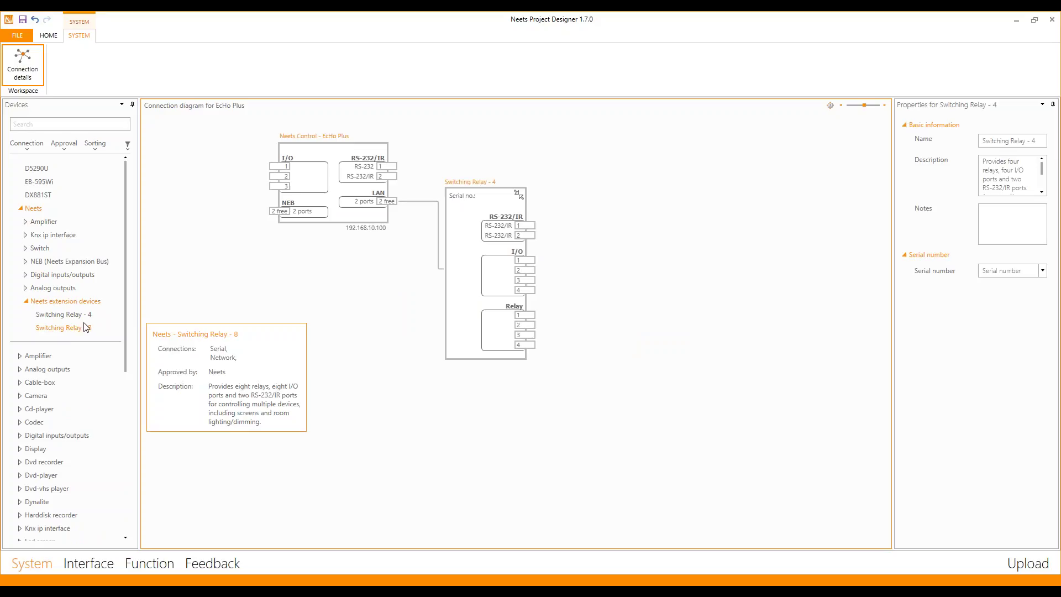
Connect a Switching Relay - 8 to the EcHo Plus LAN port without a serial number
drag(82, 326, 393, 211)
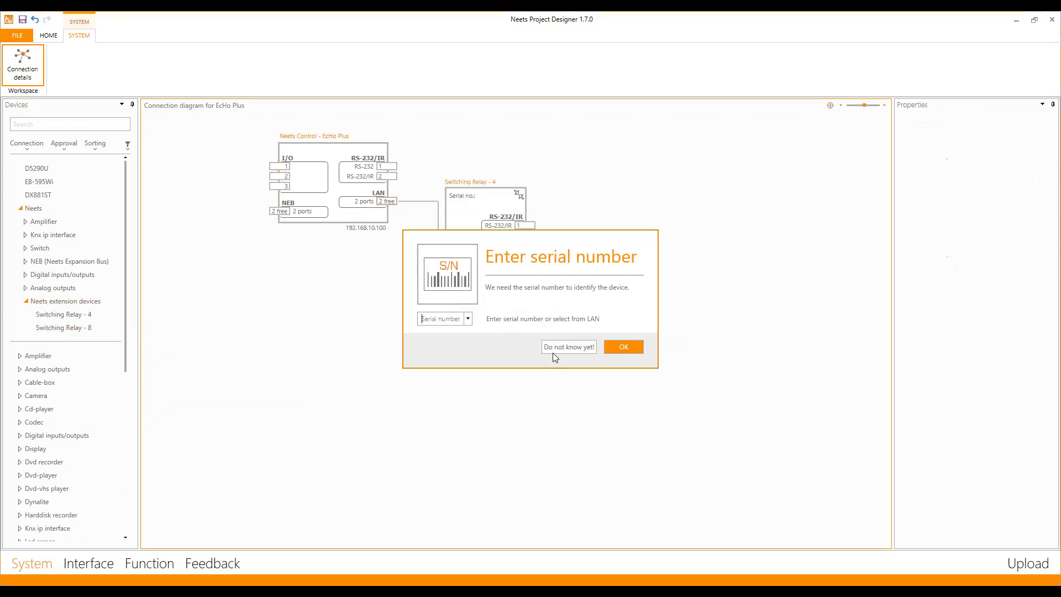
click(591, 349)
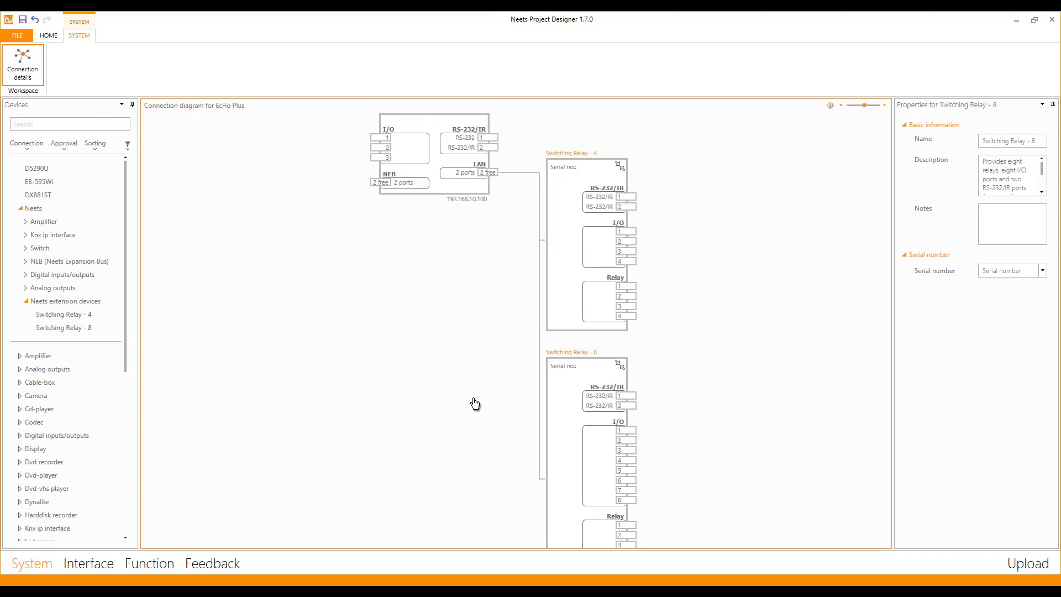
click(830, 105)
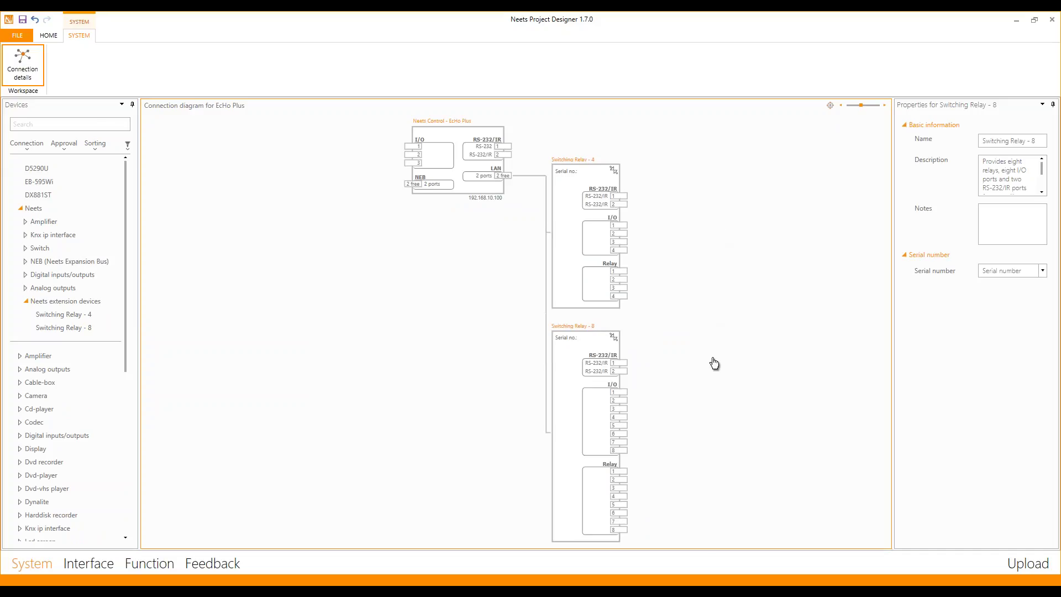
Delete the Switching Relay - 8 from the connection diagram
click(573, 413)
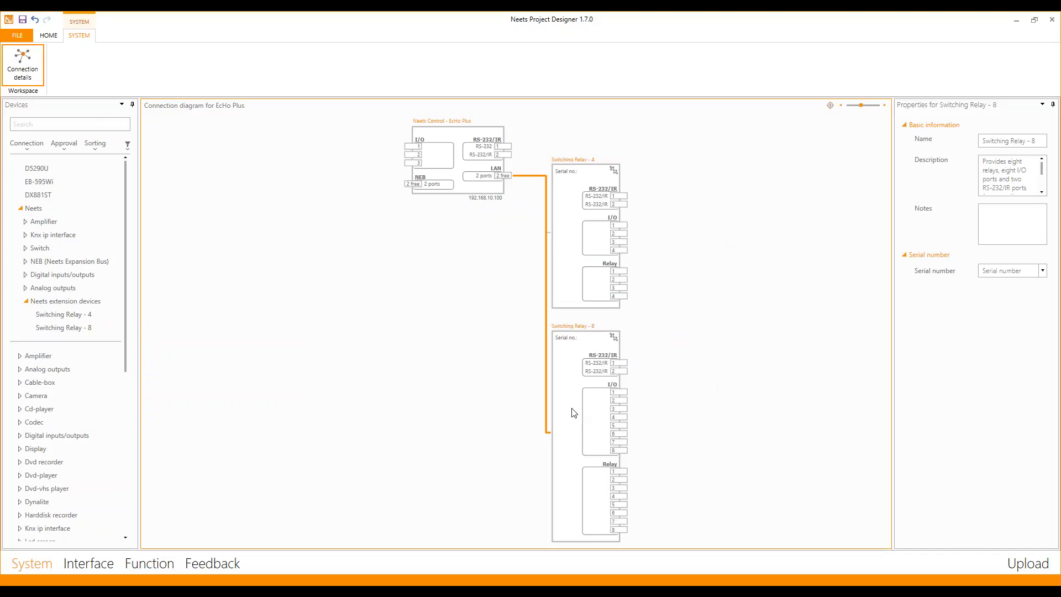
key(Delete)
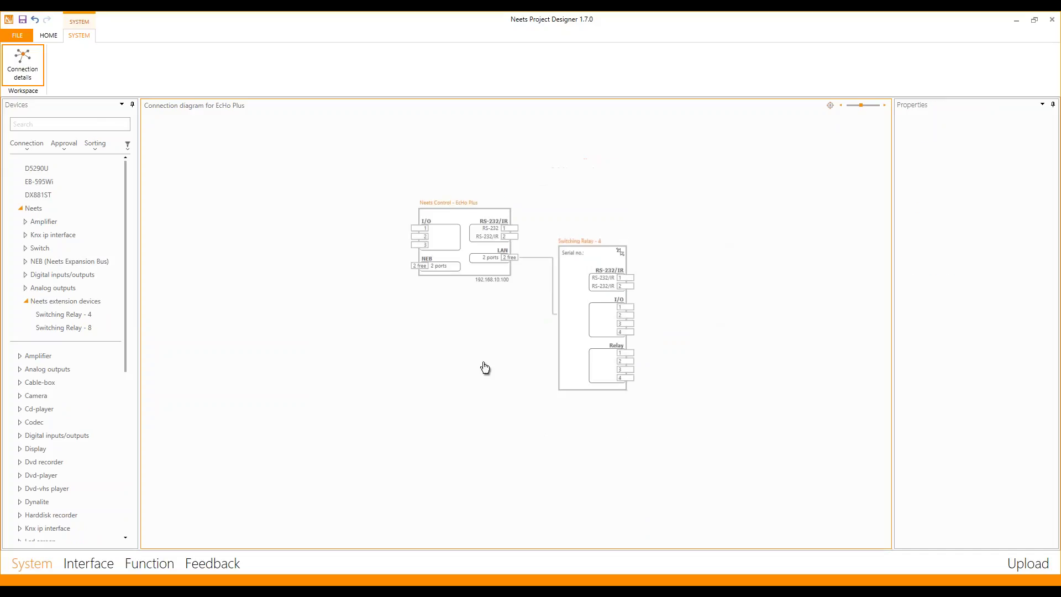
Hide the connection details in the diagram and show them again
scroll(481, 343, up, 3)
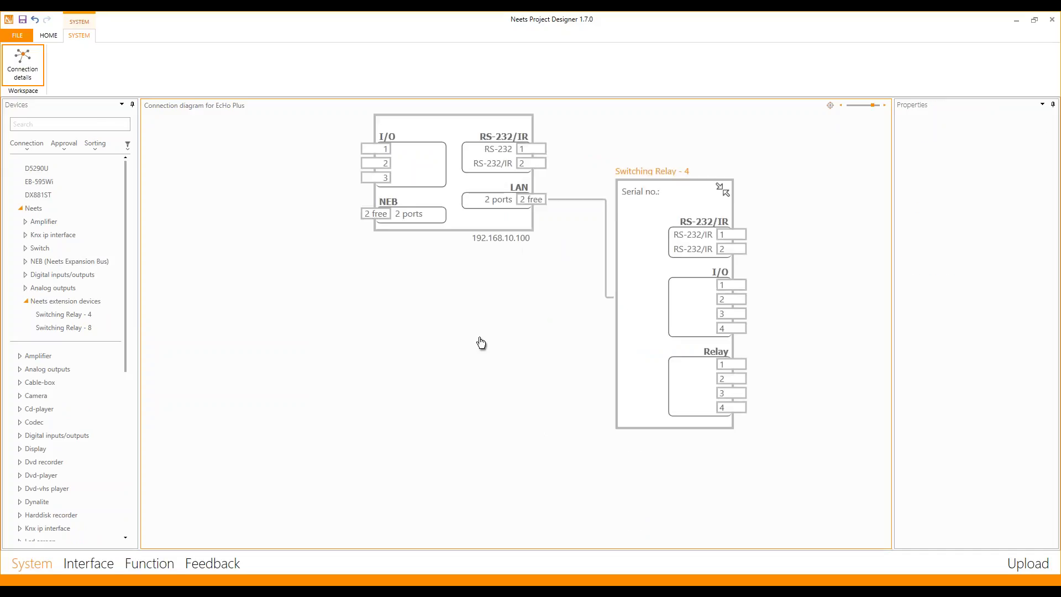
drag(479, 343, 485, 397)
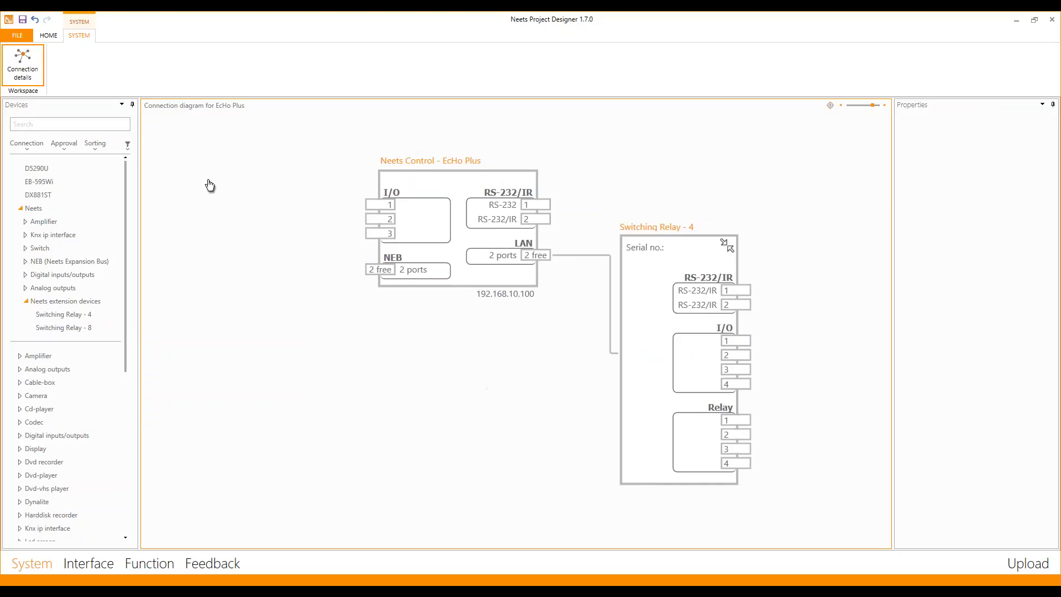
click(25, 68)
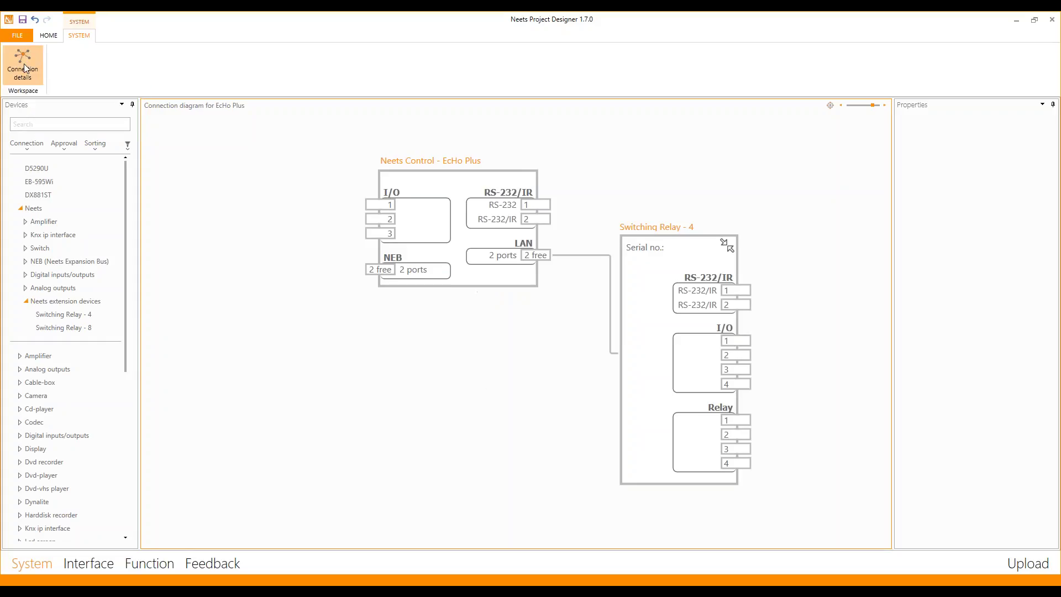
click(24, 69)
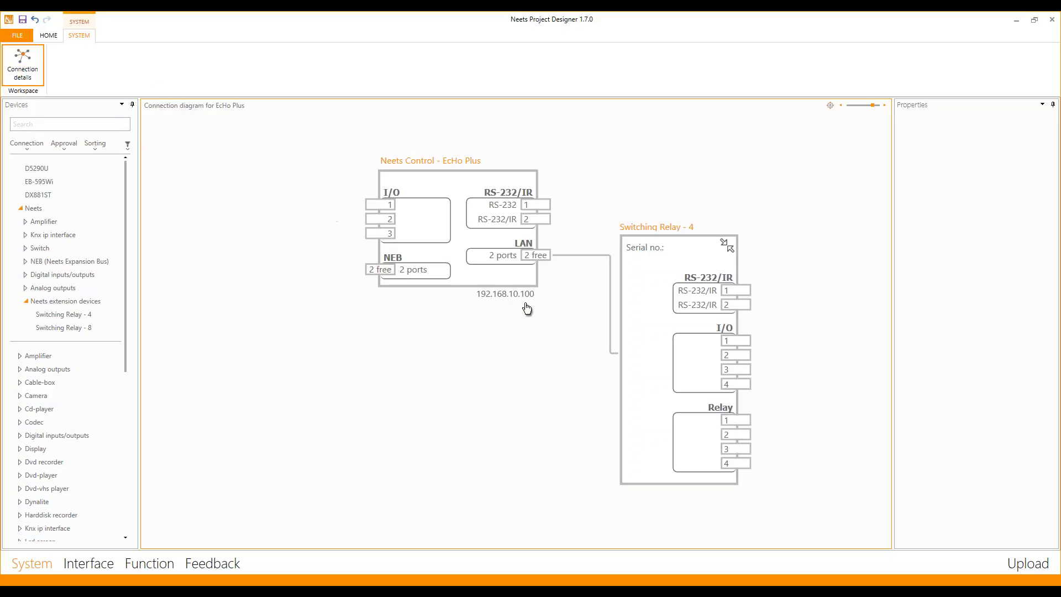
Show the properties of the EcHo Plus controller
click(473, 275)
drag(484, 337, 434, 340)
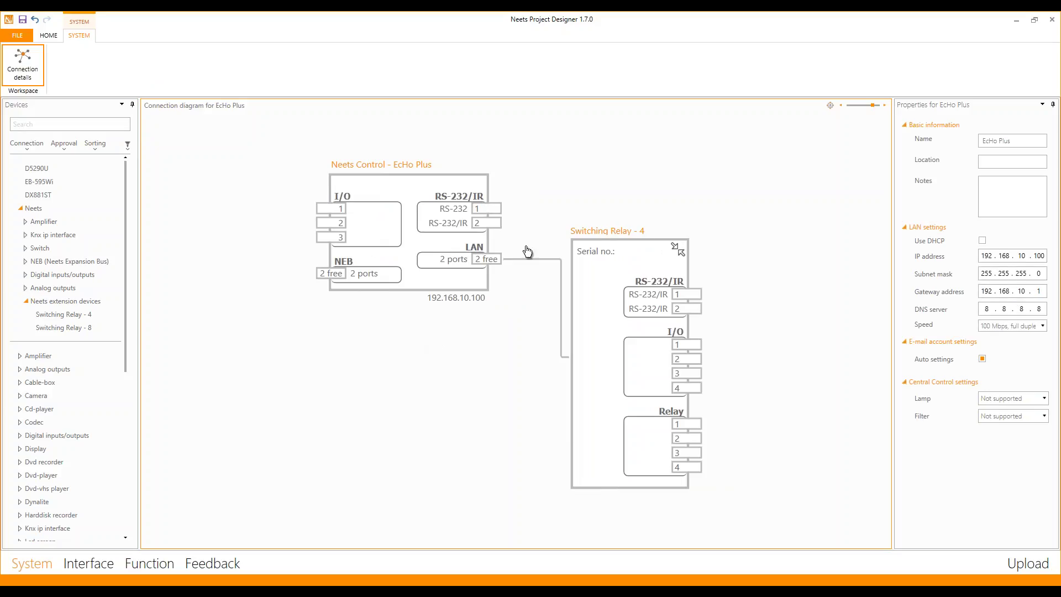
Connect the EB-595Wi projector to RS-232 port 1 of the EcHo Plus
mouse_move(40, 187)
drag(40, 187, 486, 210)
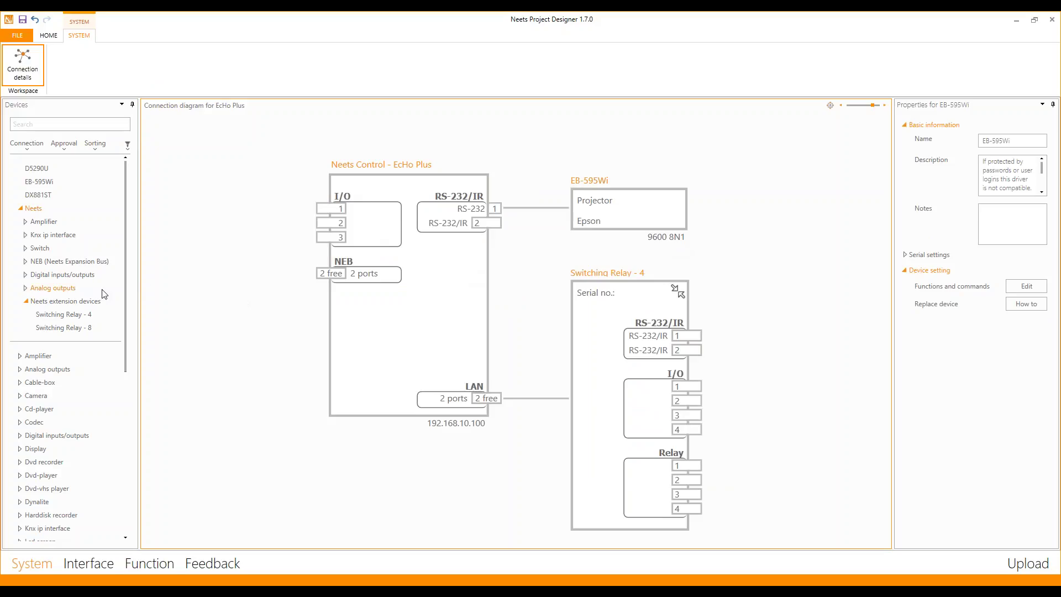
Add a digital Output device with 4 pins to the I/O ports of the Switching Relay - 4
click(24, 301)
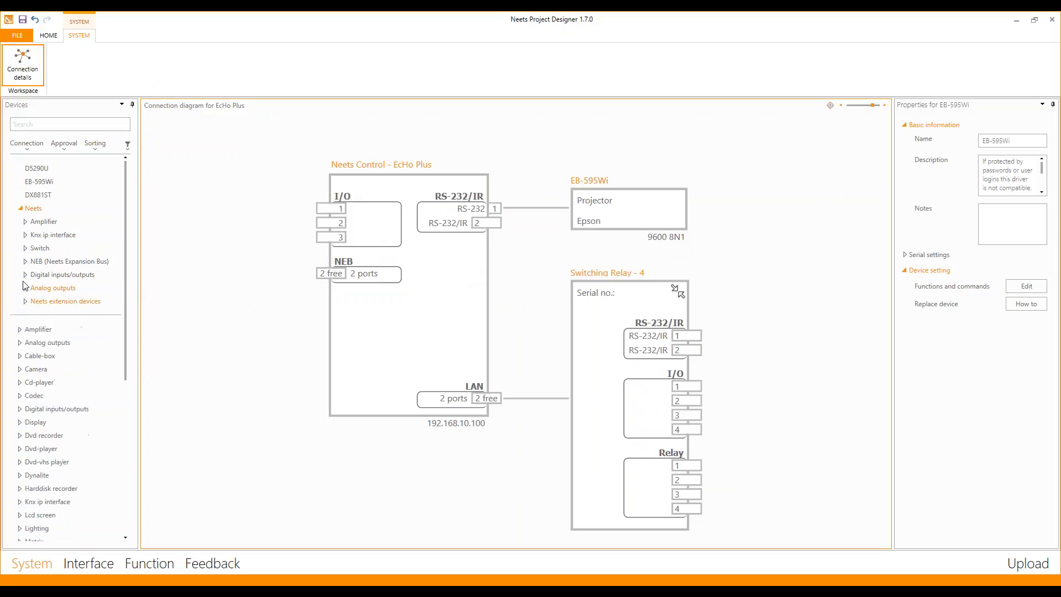
click(26, 274)
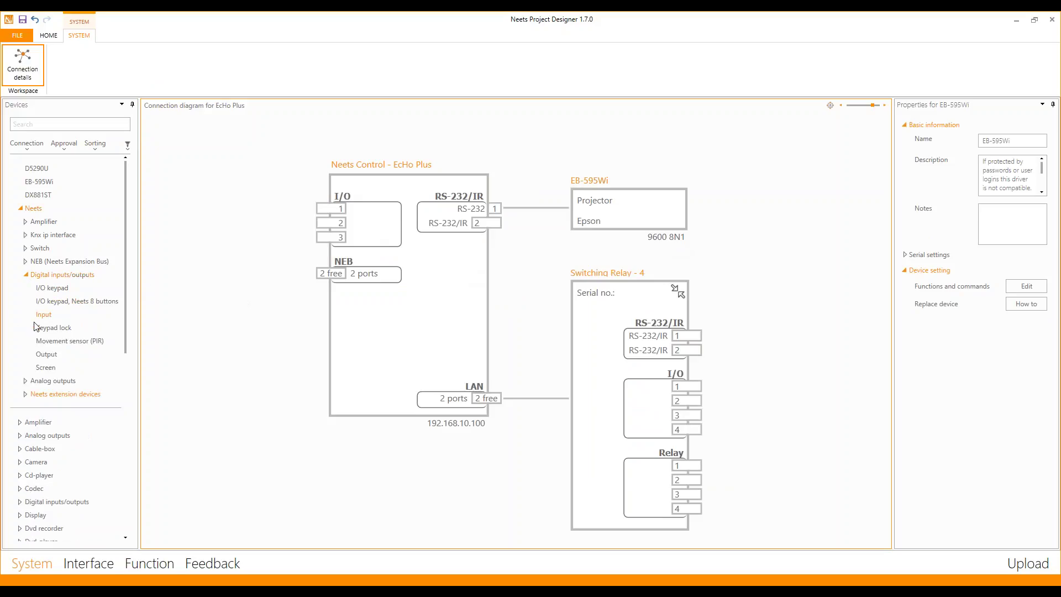
drag(45, 354, 688, 386)
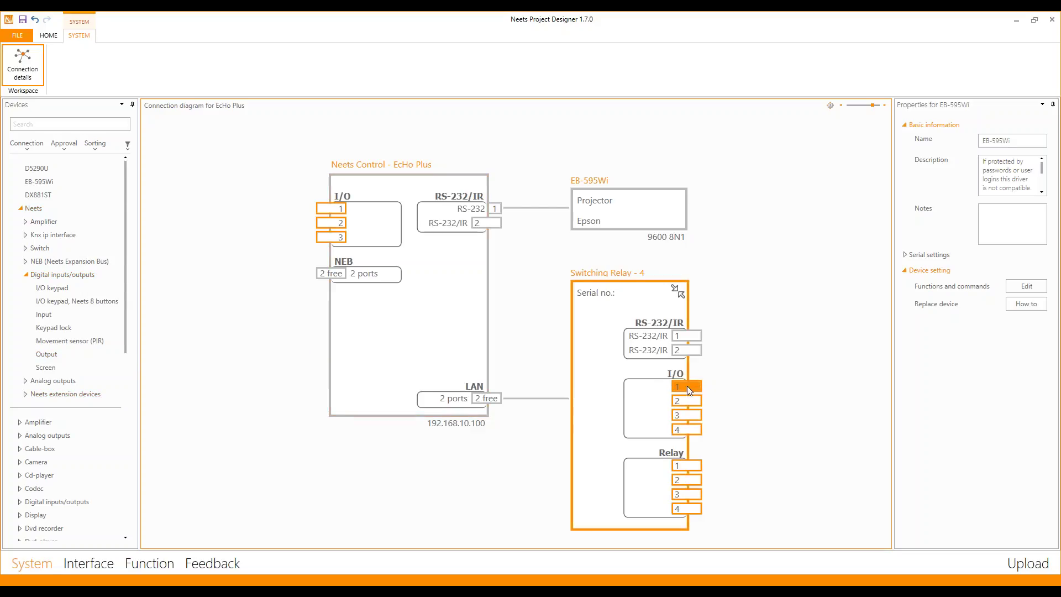
click(467, 316)
click(467, 316)
click(468, 316)
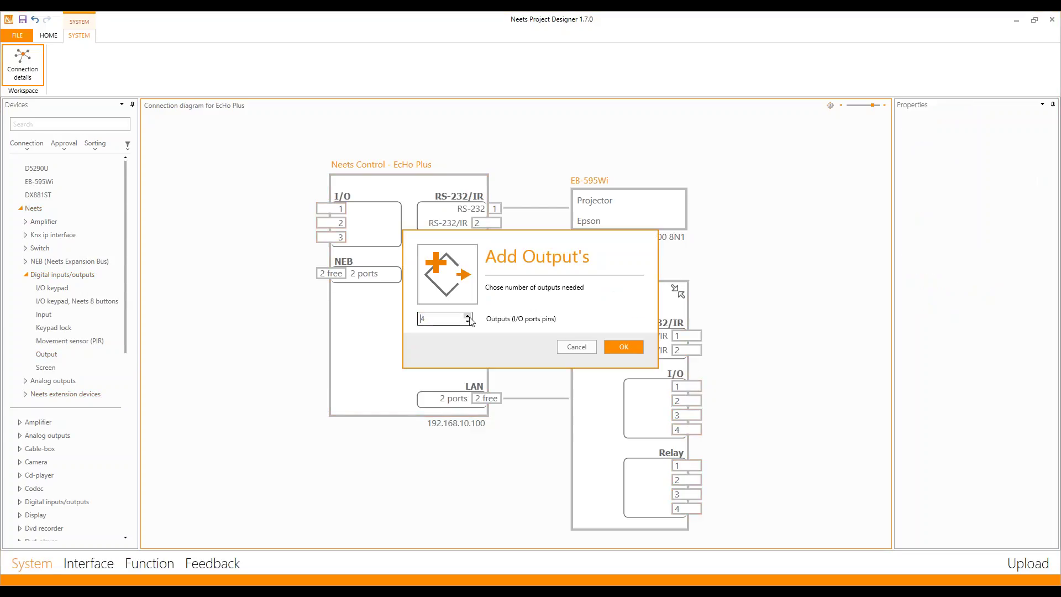
click(623, 346)
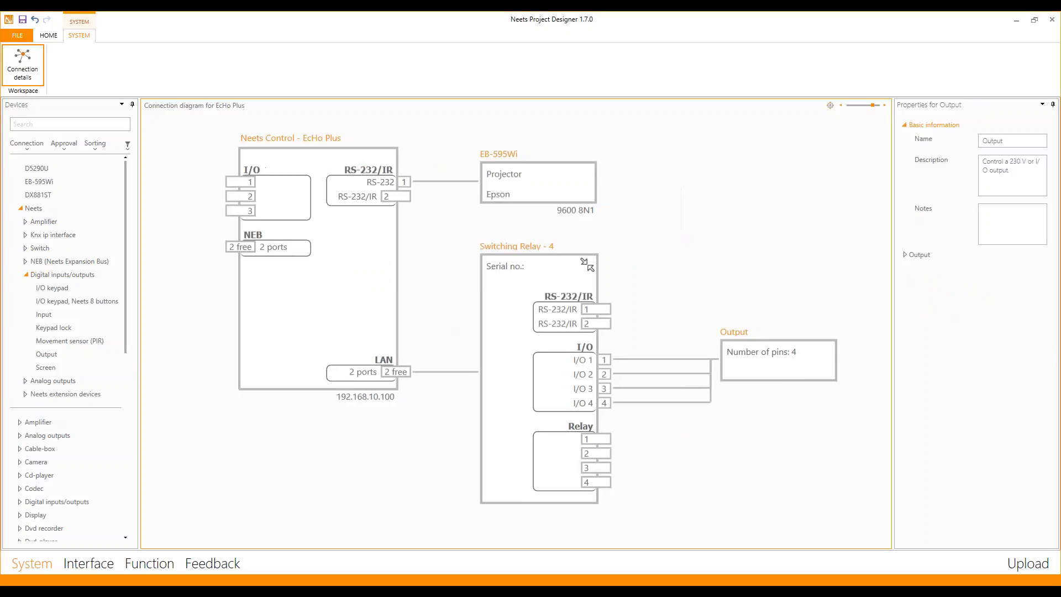
Rename the Switching Relay - 4 ports I/O 1 and I/O 2 as "Screen 1 up" and "Screen 1 down"
click(581, 363)
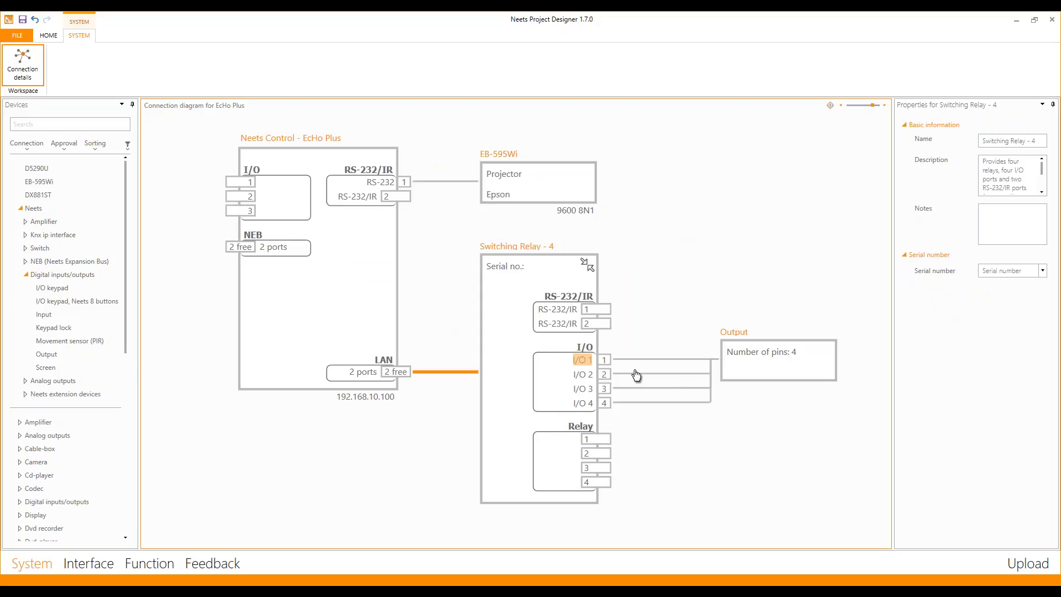
text(Screen)
key(Return)
text(up)
text(1)
double_click(584, 377)
text(Screen 2)
key(BackSpace)
key(BackSpace)
text(1 down)
key(Return)
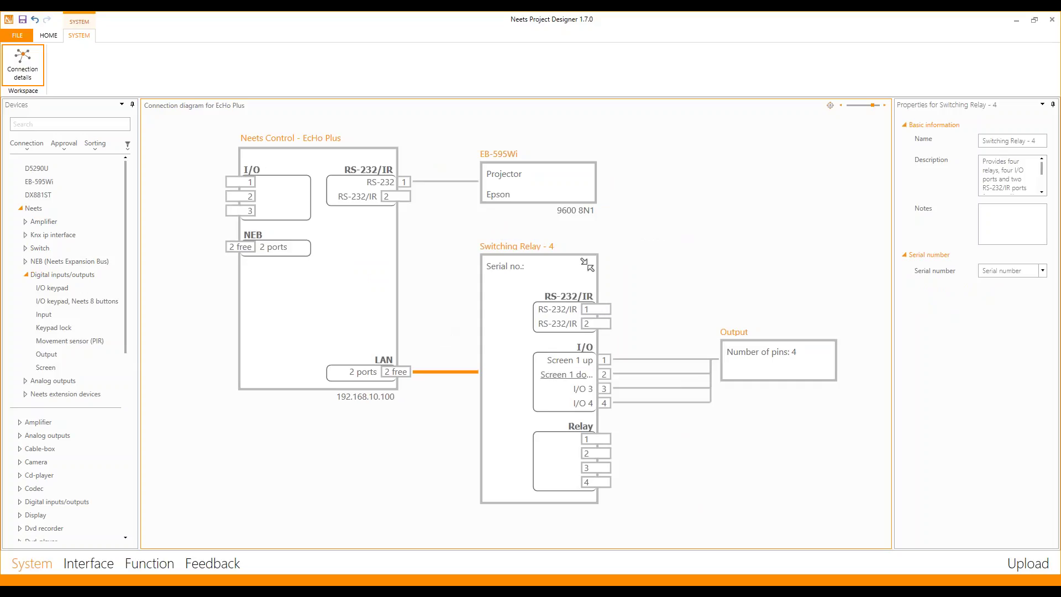
Rename the Switching Relay - 4 ports I/O 3 and I/O 4 as "Screen 2up" and "Screen 2 down"
click(582, 389)
double_click(581, 389)
key(BackSpace)
key(BackSpace)
text(Screen 2up)
key(Tab)
text(Screen 2 do)
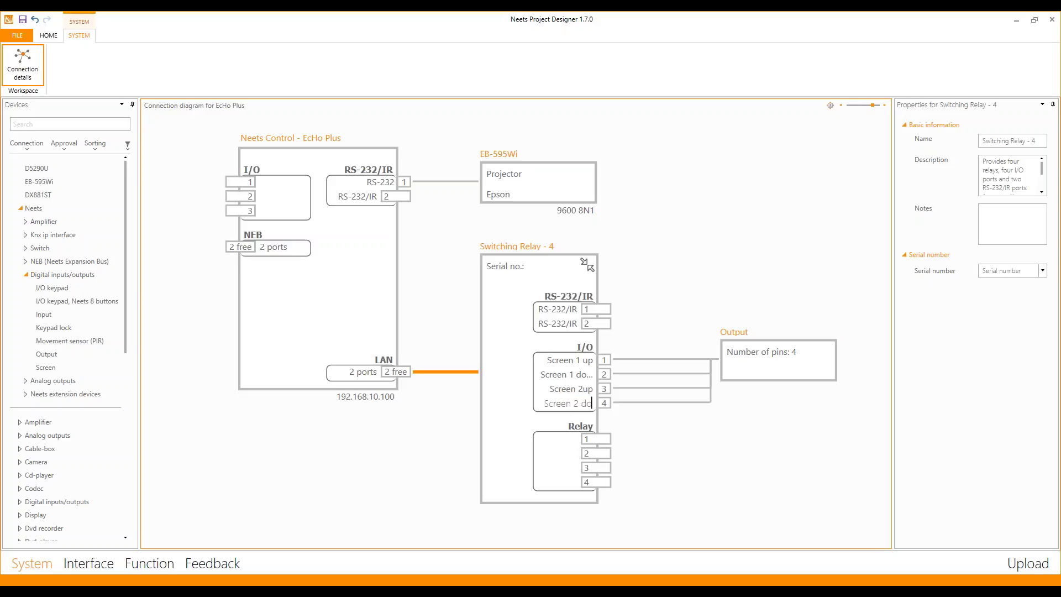
text(wn)
key(Return)
Replace the EB-595Wi projector in the connection diagram with the Vivitek D5290U
scroll(638, 424, down, 1)
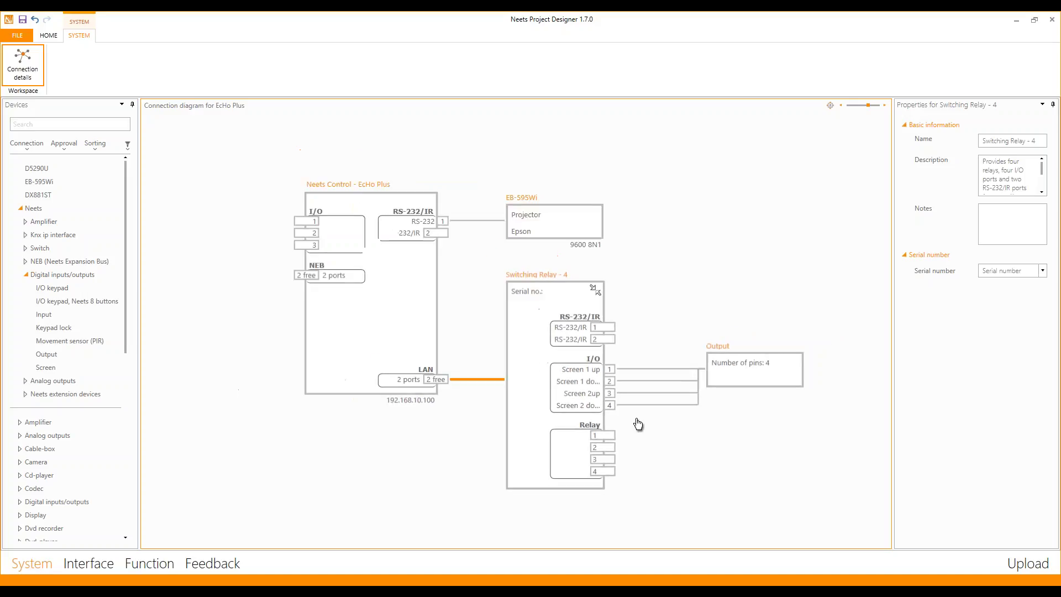
scroll(638, 424, down, 1)
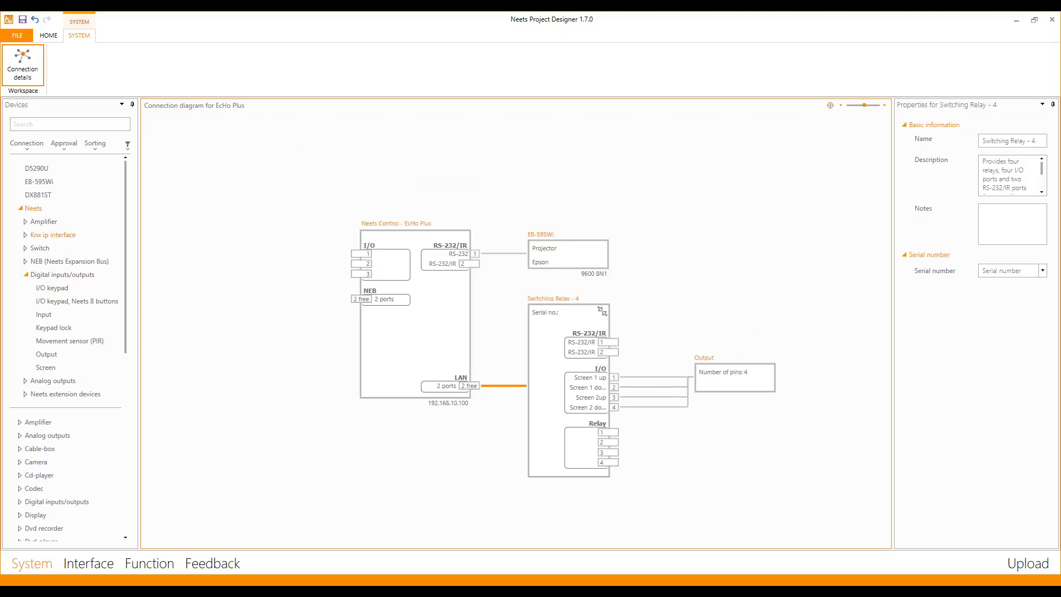
click(20, 208)
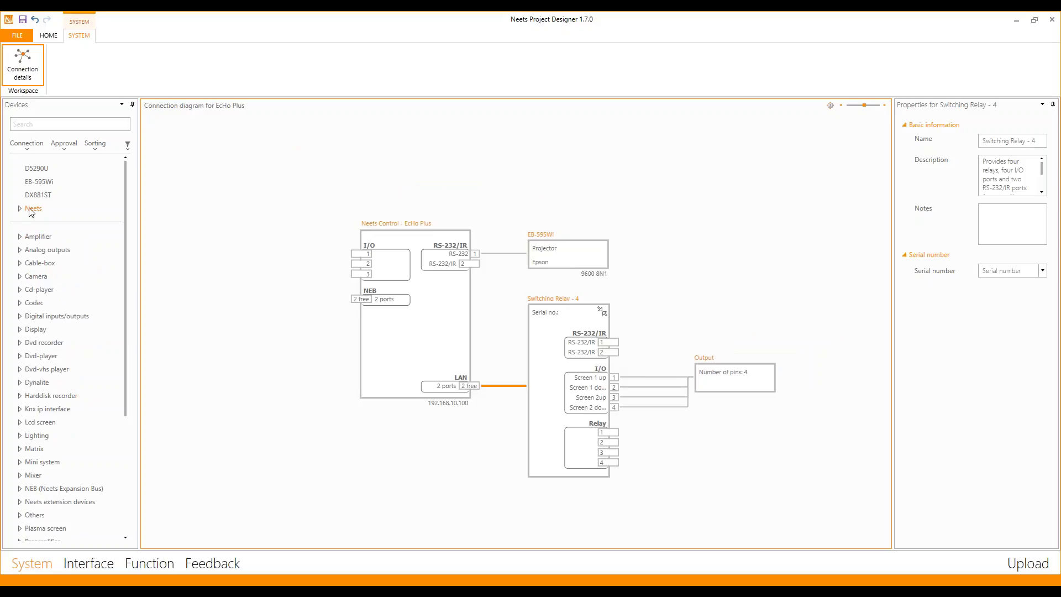
mouse_move(47, 199)
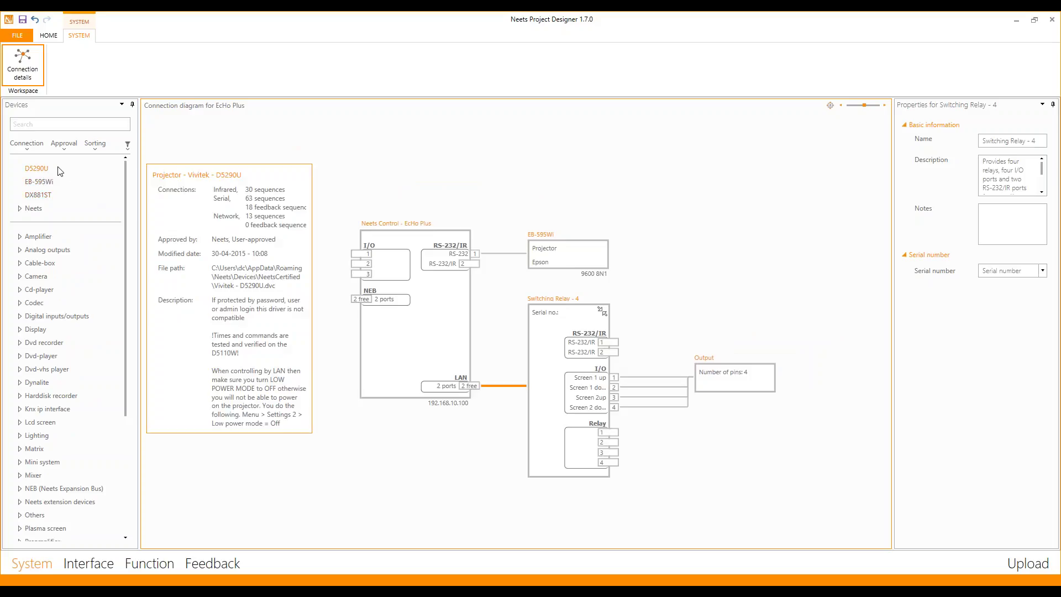
drag(59, 171, 566, 252)
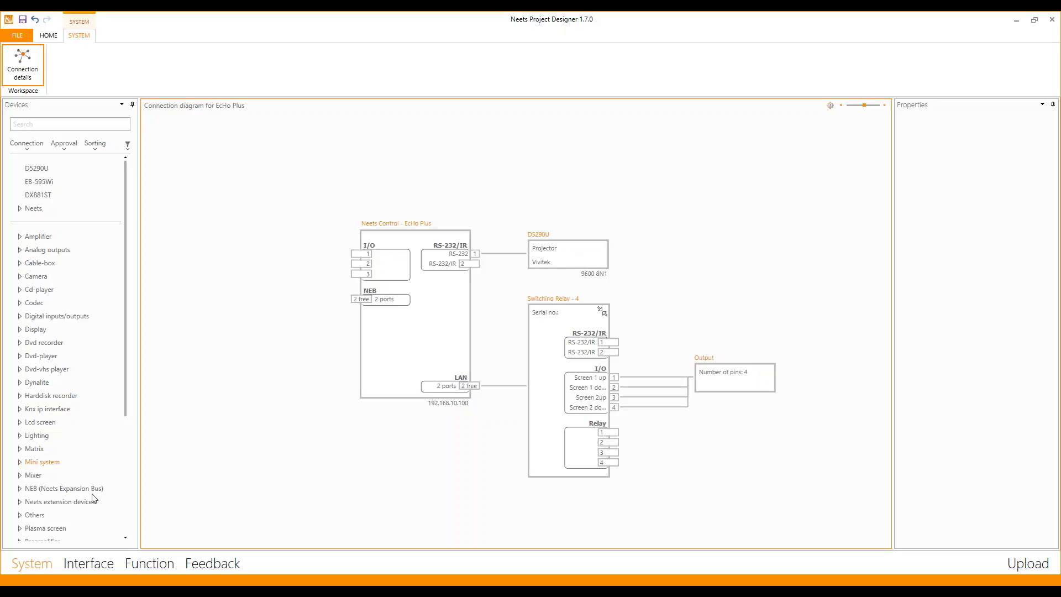
Show the native keypad interface and examine the commands for labels, inserting elements, formatting, workspace display and interface language
click(89, 563)
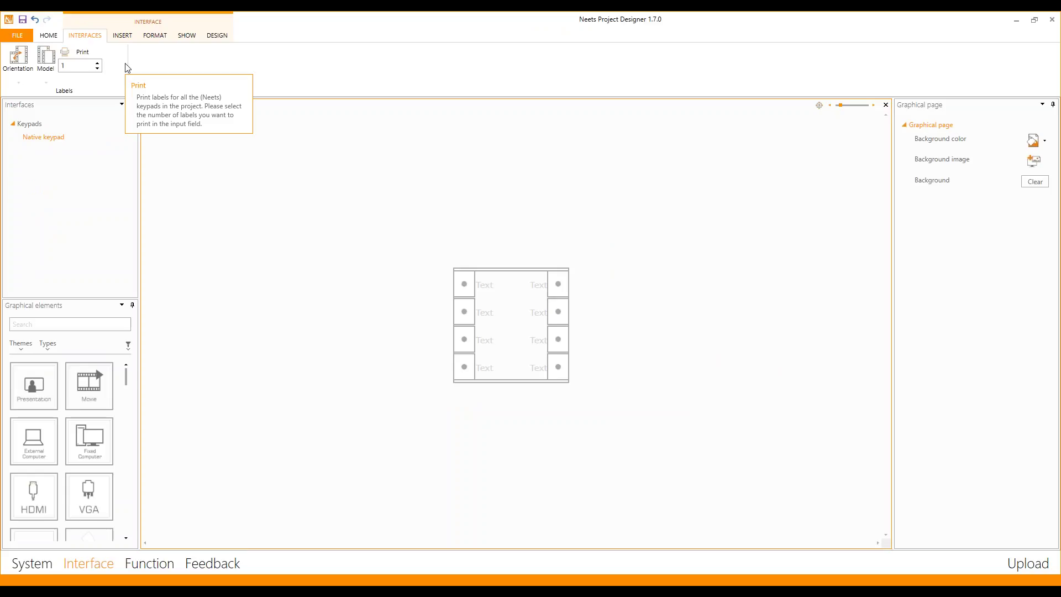
click(123, 36)
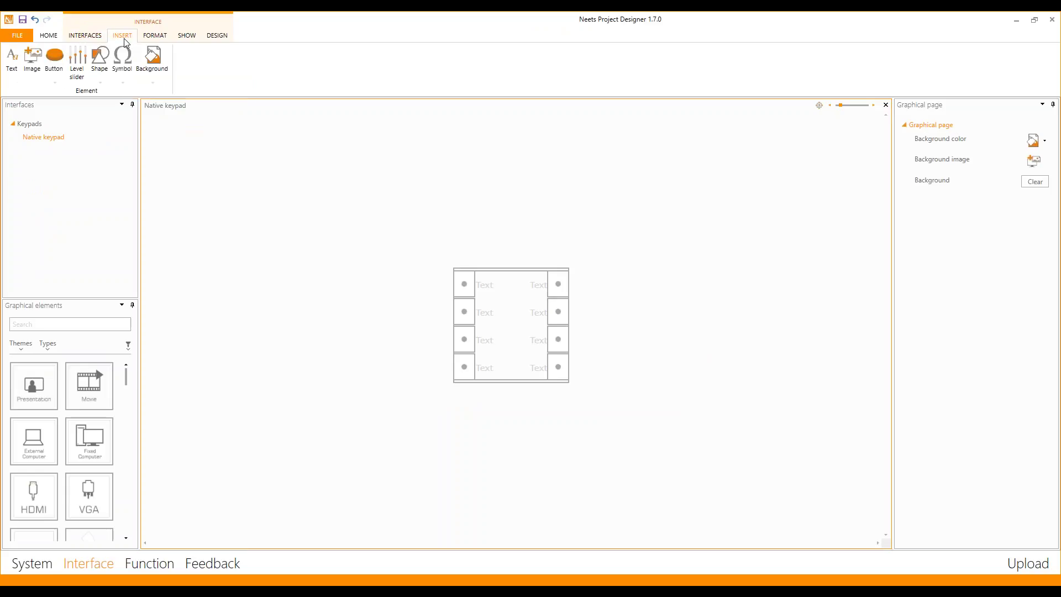
click(154, 37)
click(187, 37)
click(222, 37)
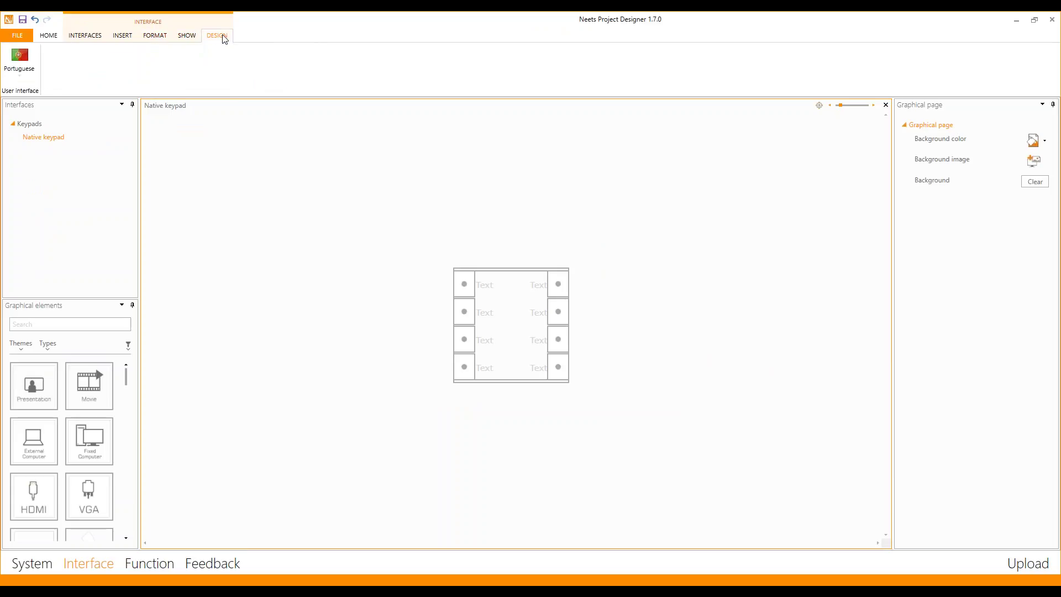
click(114, 37)
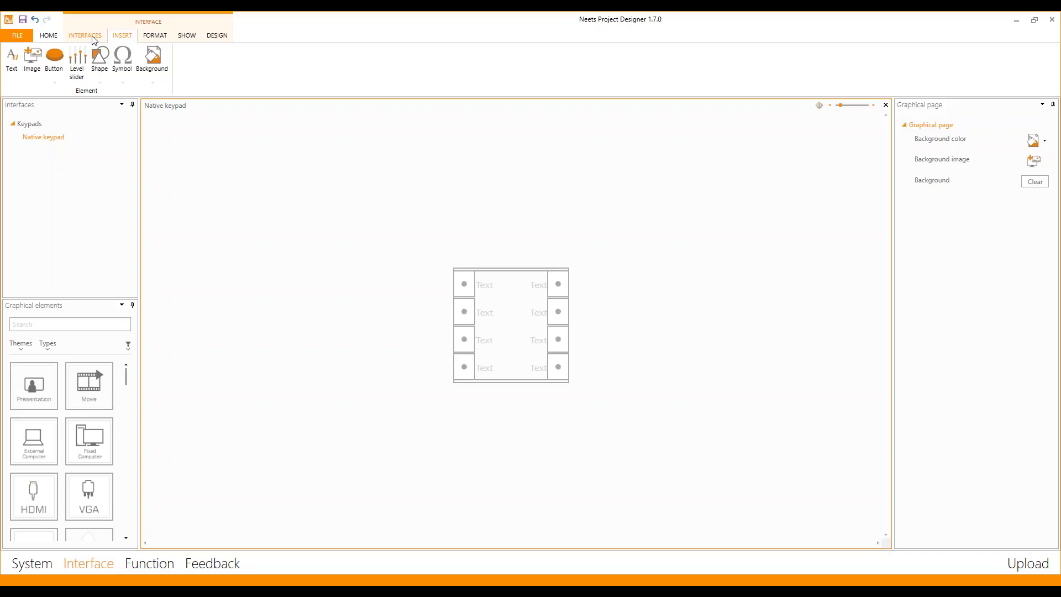
click(94, 37)
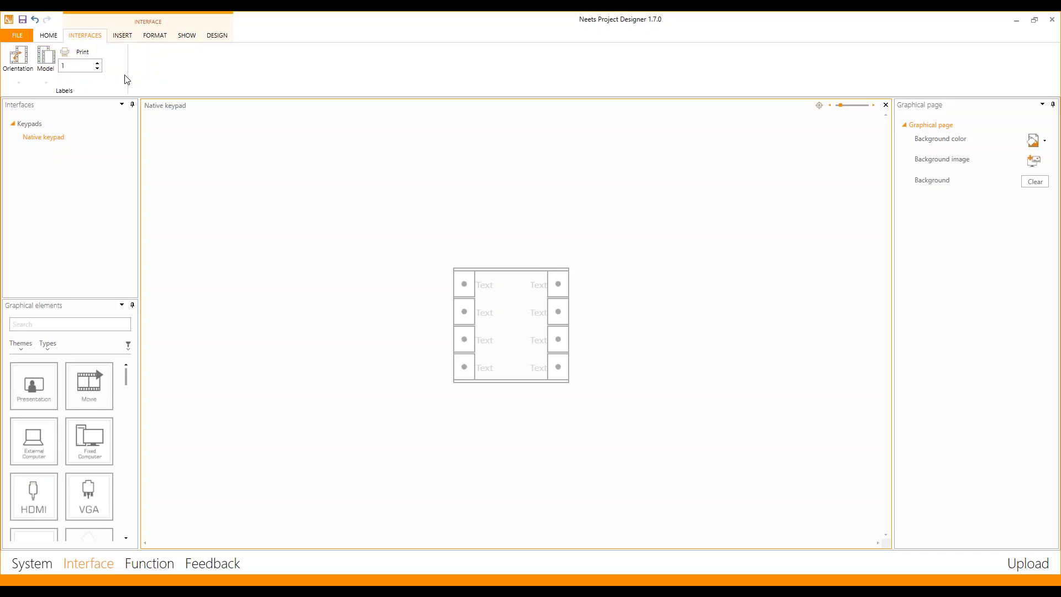
click(154, 36)
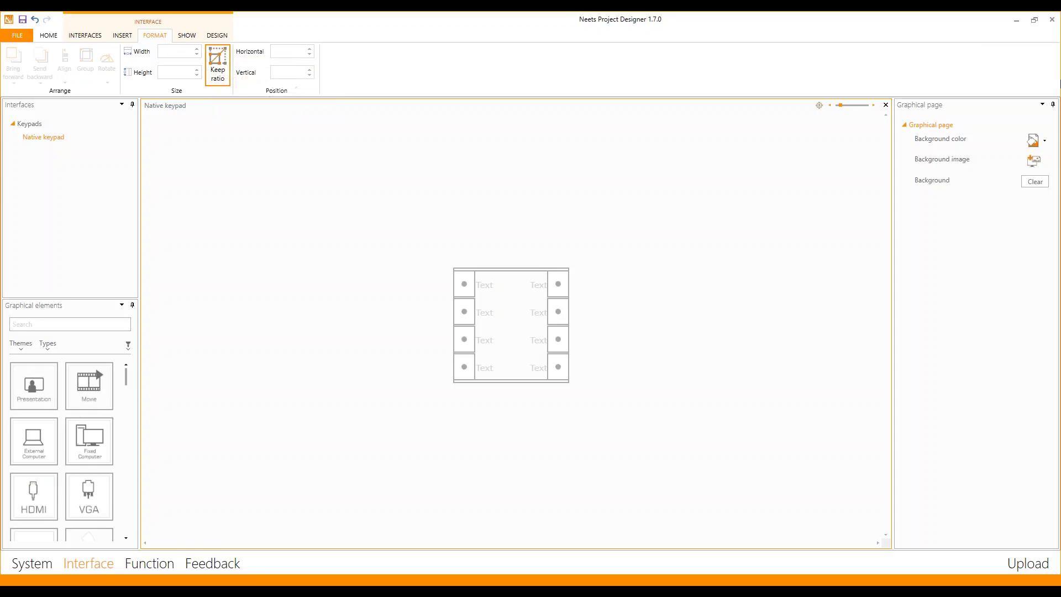
click(189, 39)
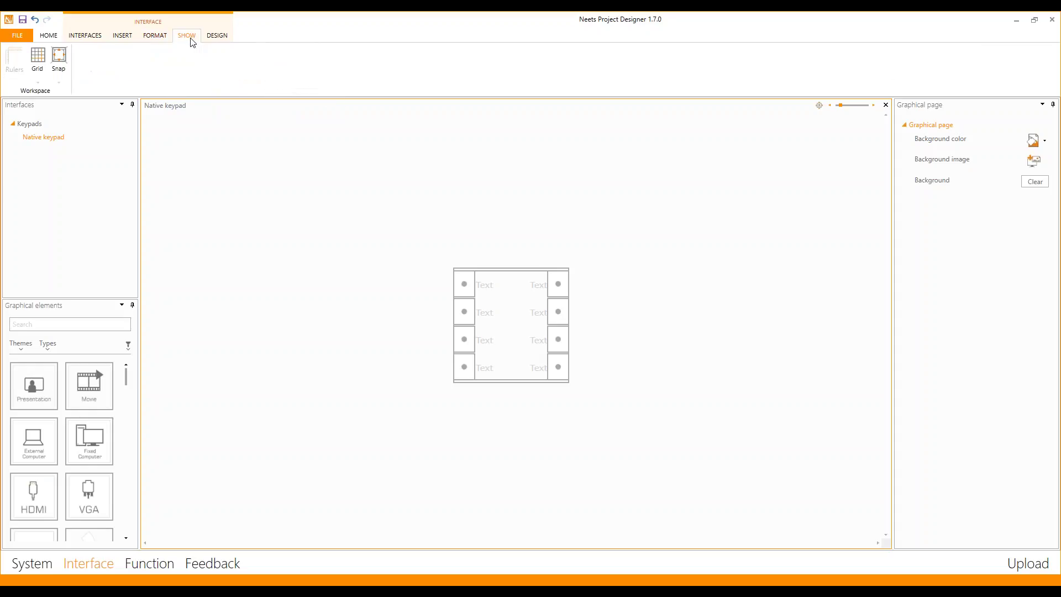
click(155, 36)
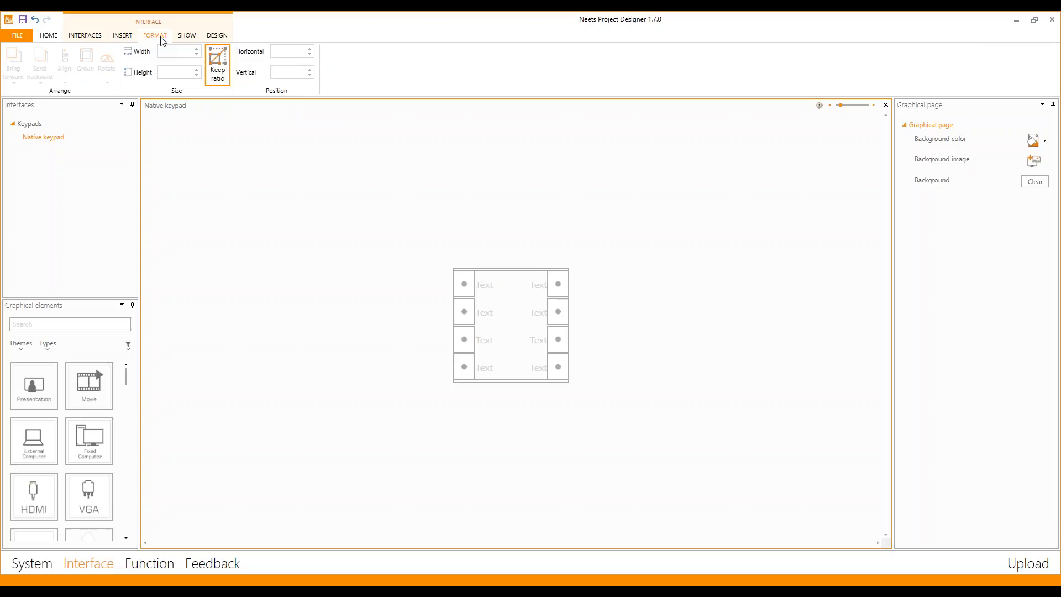
click(120, 38)
click(91, 41)
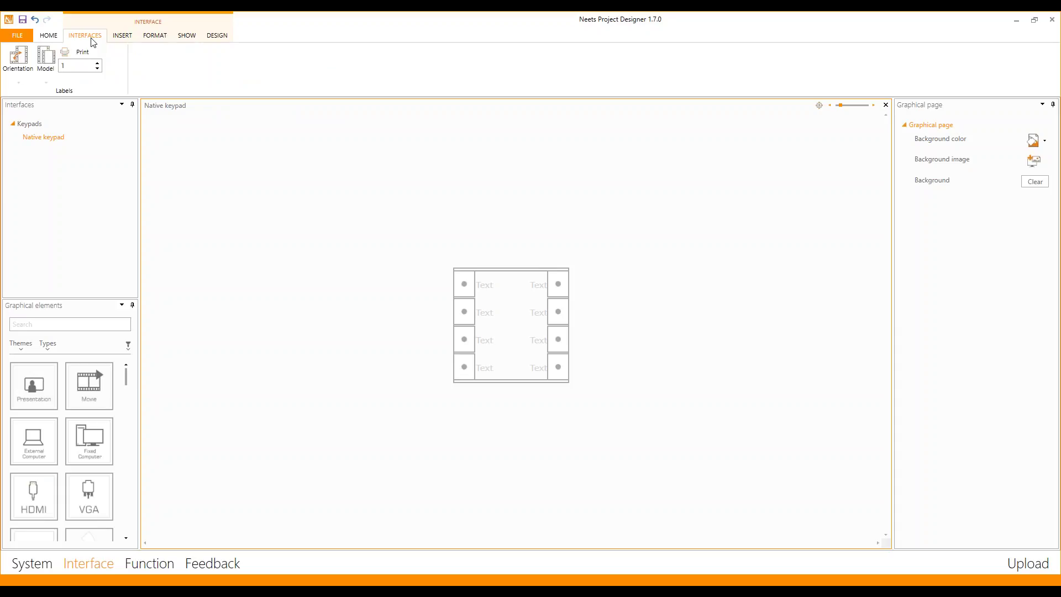
Examine the general control system commands and the password option for the project
click(49, 36)
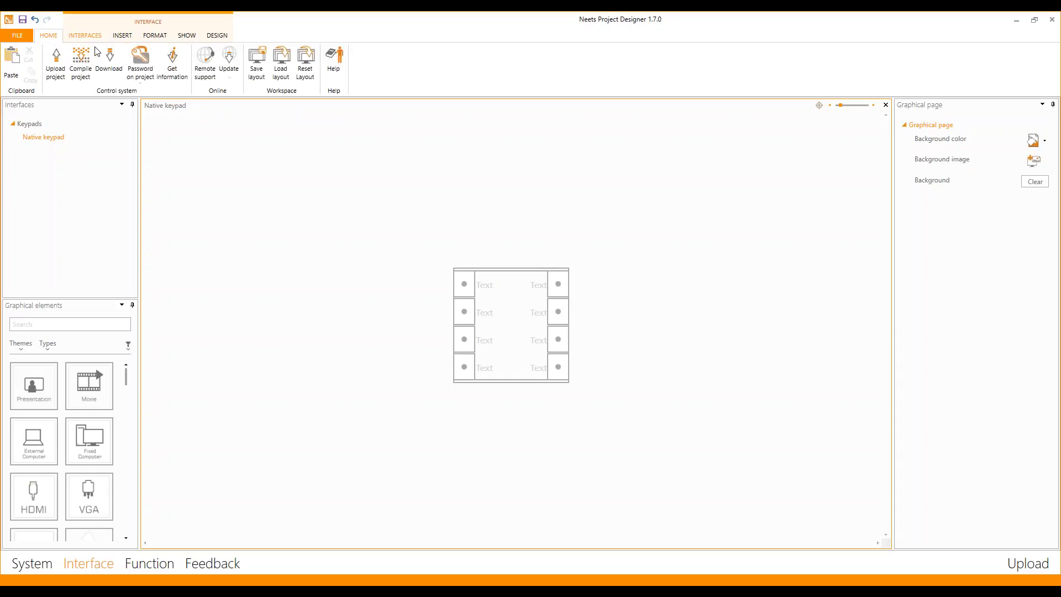
click(138, 77)
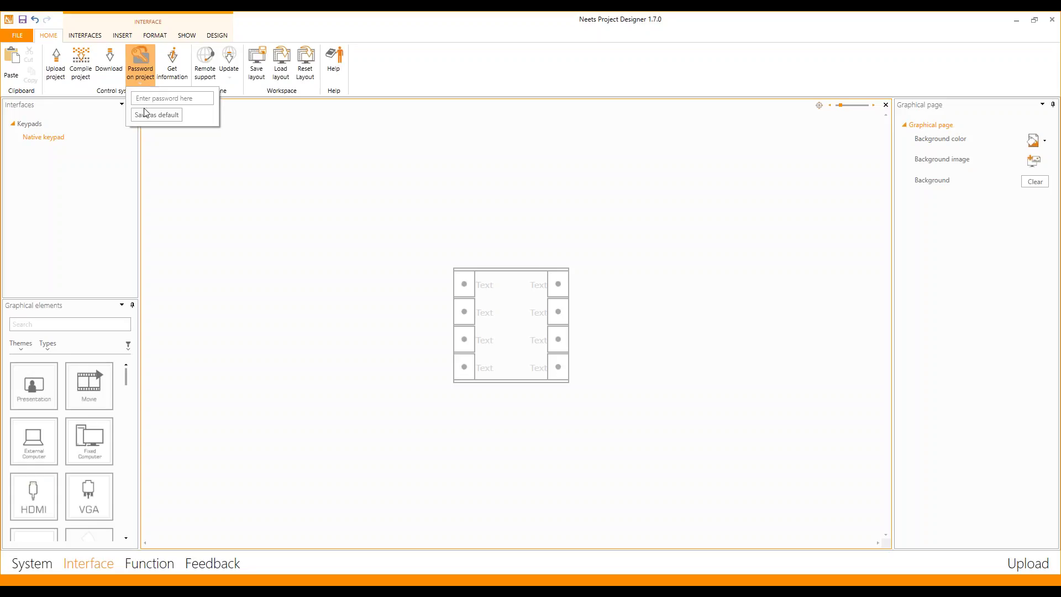
click(19, 39)
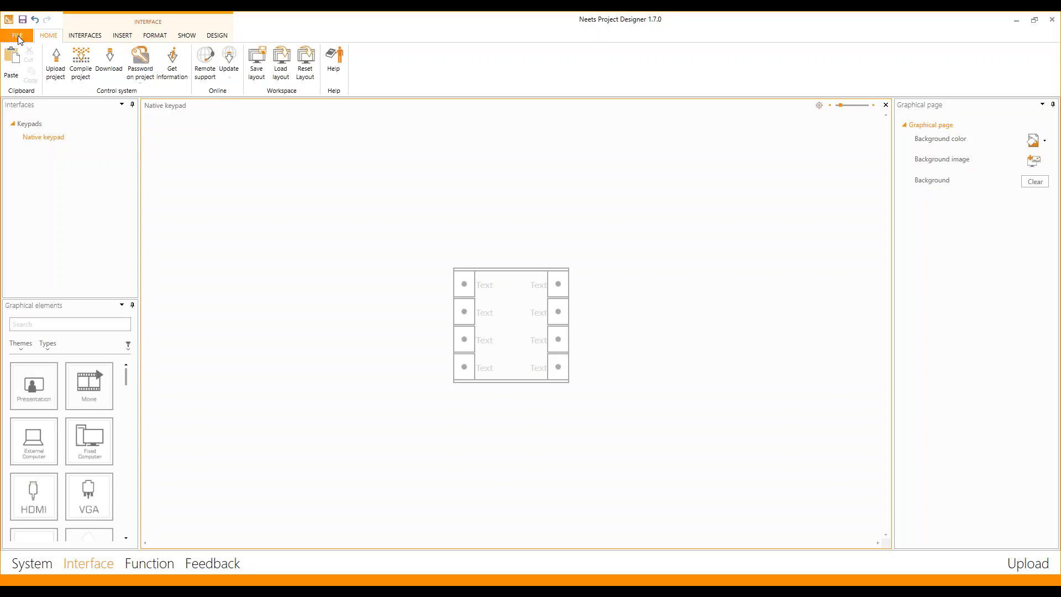
Open the recent project UV Kuffert SII_Charmex.pdprj without saving changes to the current project
click(18, 38)
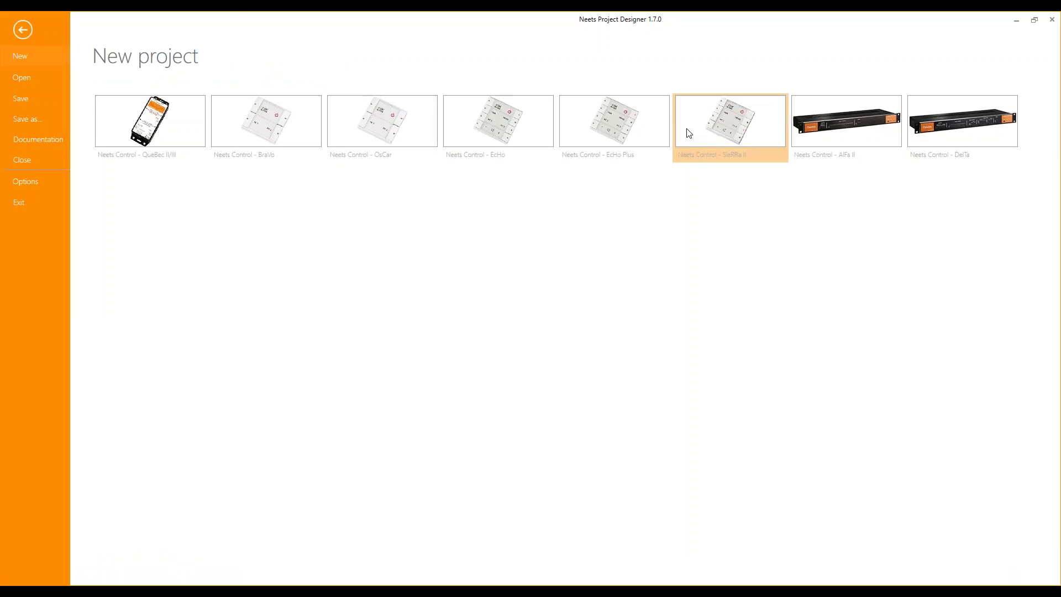
click(44, 77)
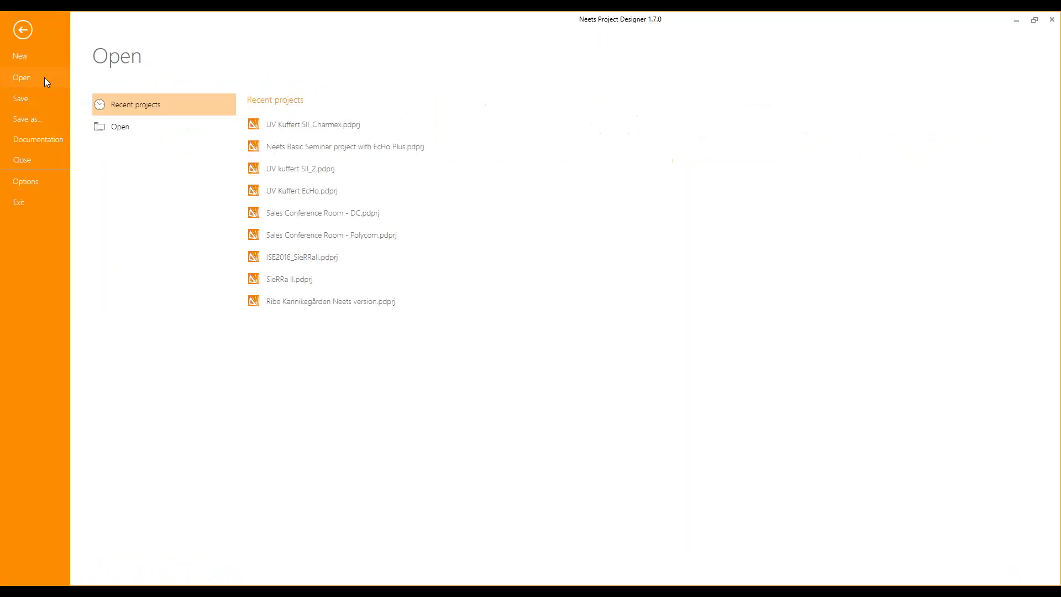
click(311, 126)
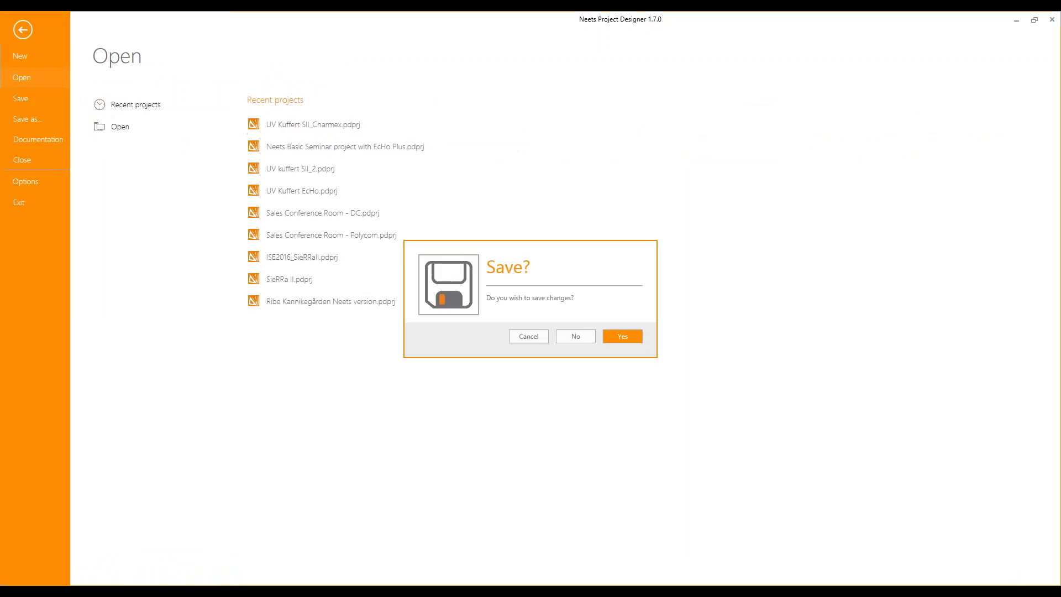
click(585, 335)
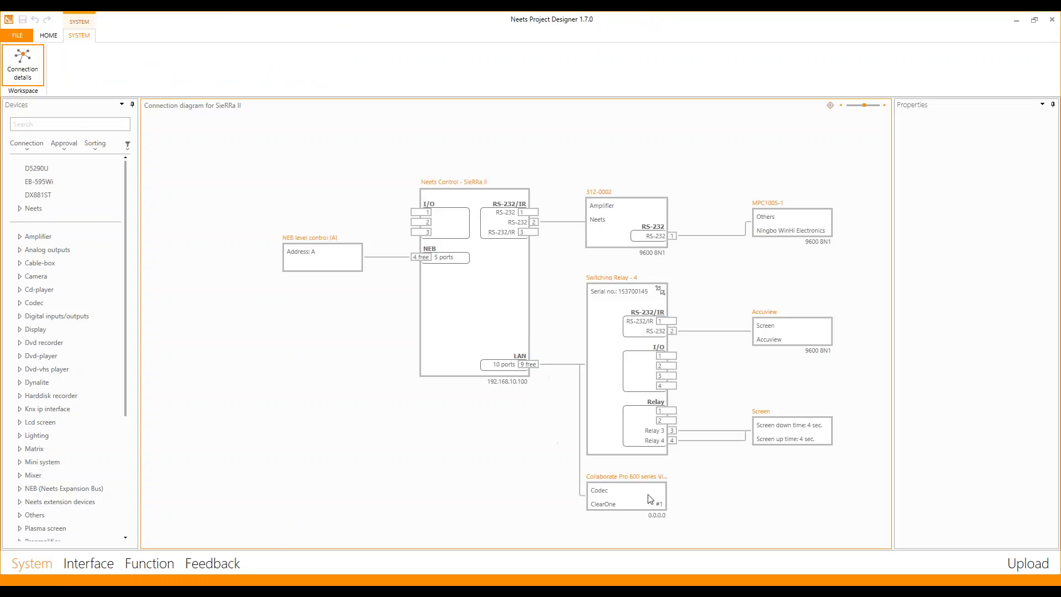
Examine the properties of the Collaborate Pro 600 codec and list the codec manufacturers in the device library
click(641, 503)
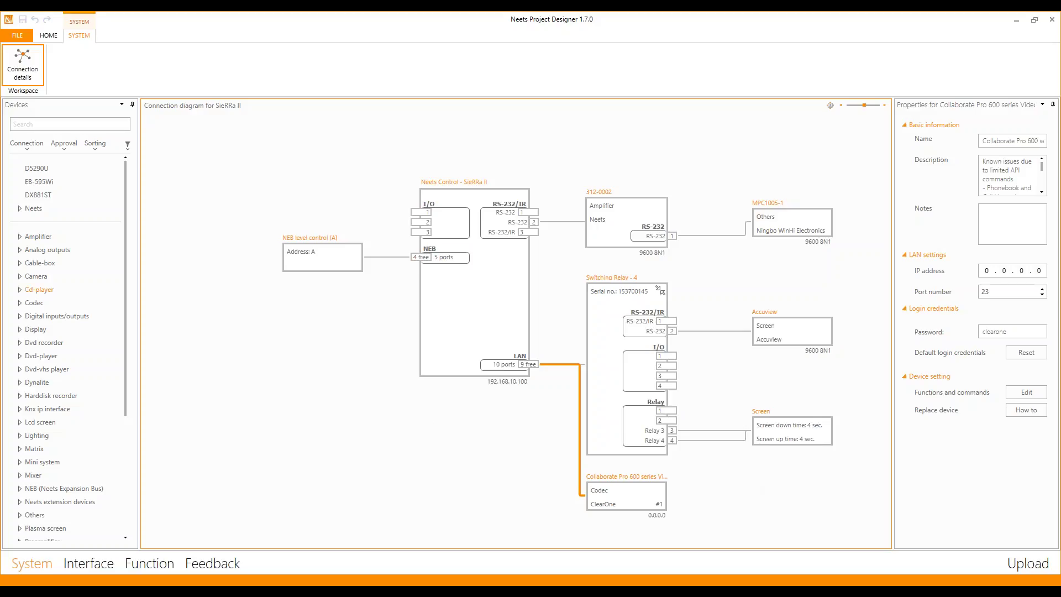
click(21, 303)
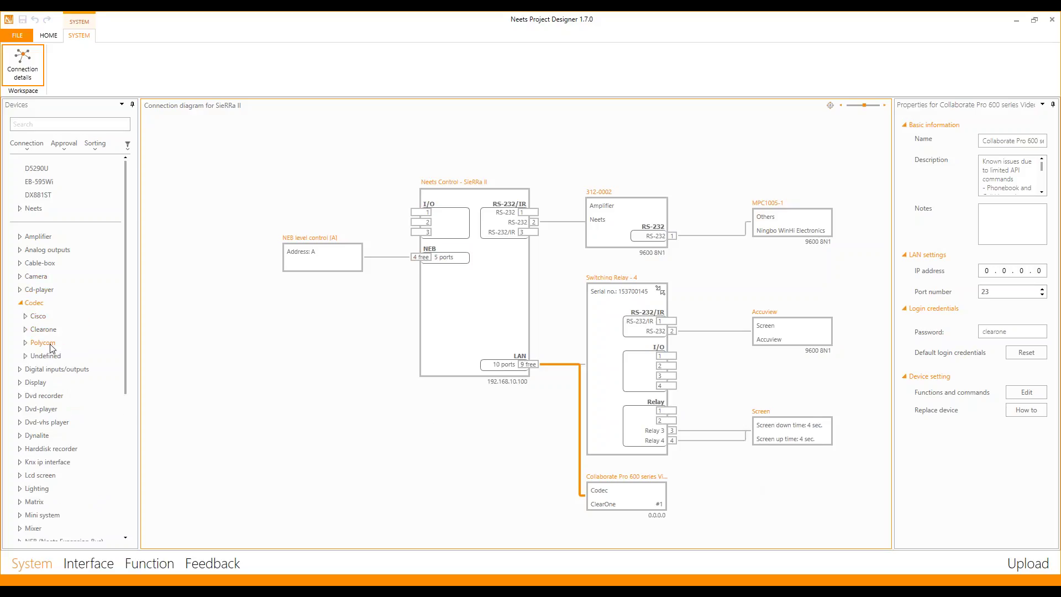
drag(340, 431, 279, 415)
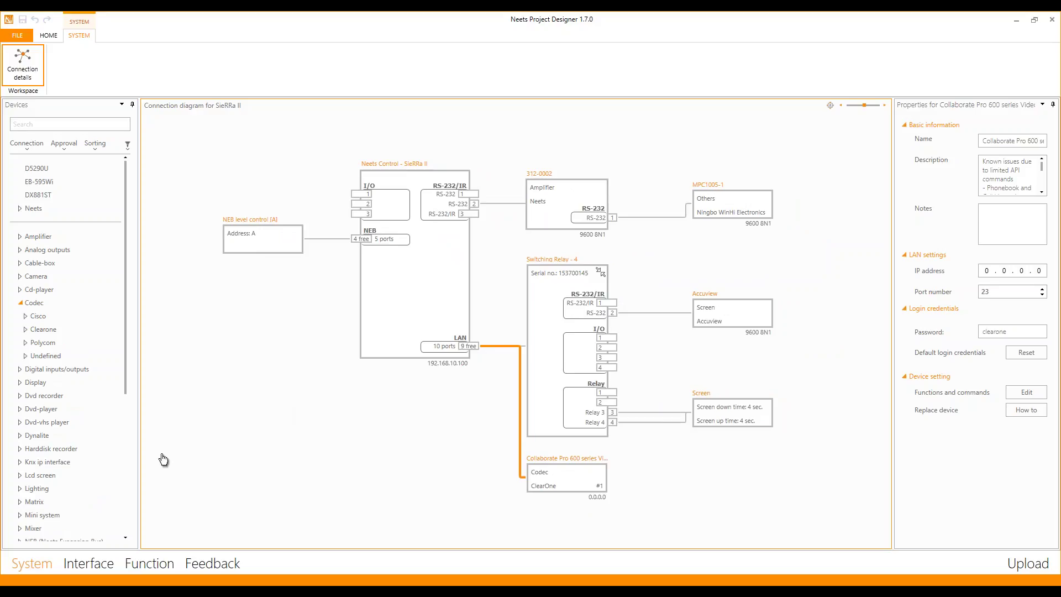
Show the touch panel home page interface and enlarge the list of interface pages to reveal all subpages
click(109, 563)
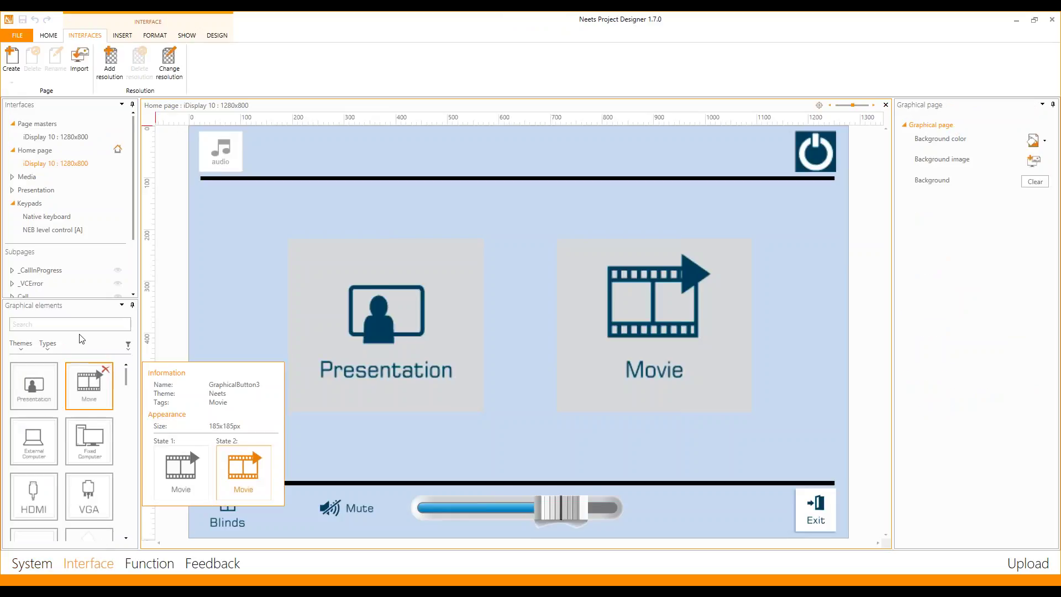
drag(48, 303, 48, 463)
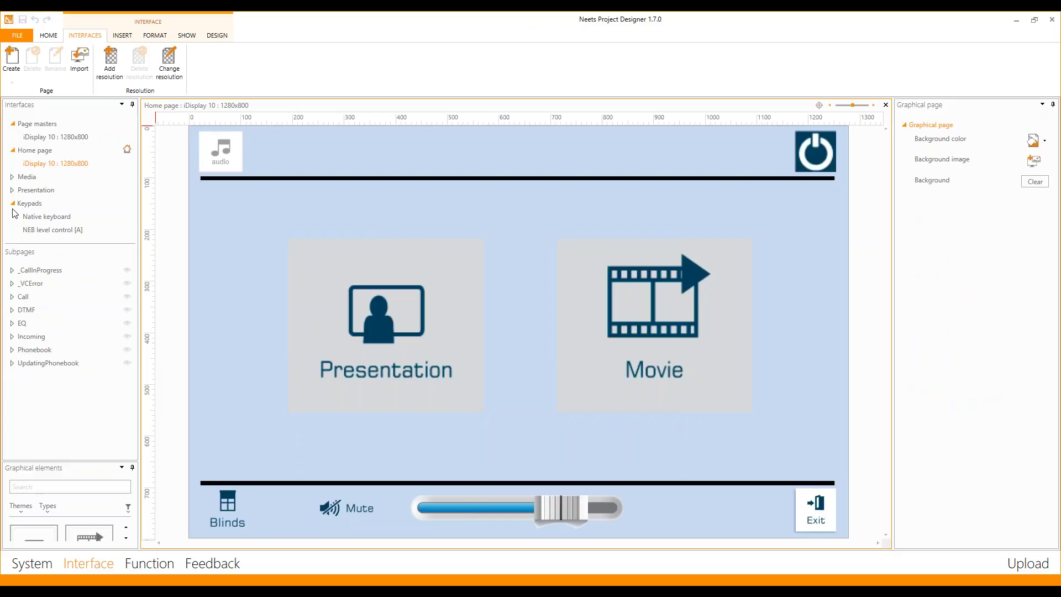
Reveal the resolutions under the Presentation and Media pages and set Media as the homepage
click(14, 189)
click(12, 176)
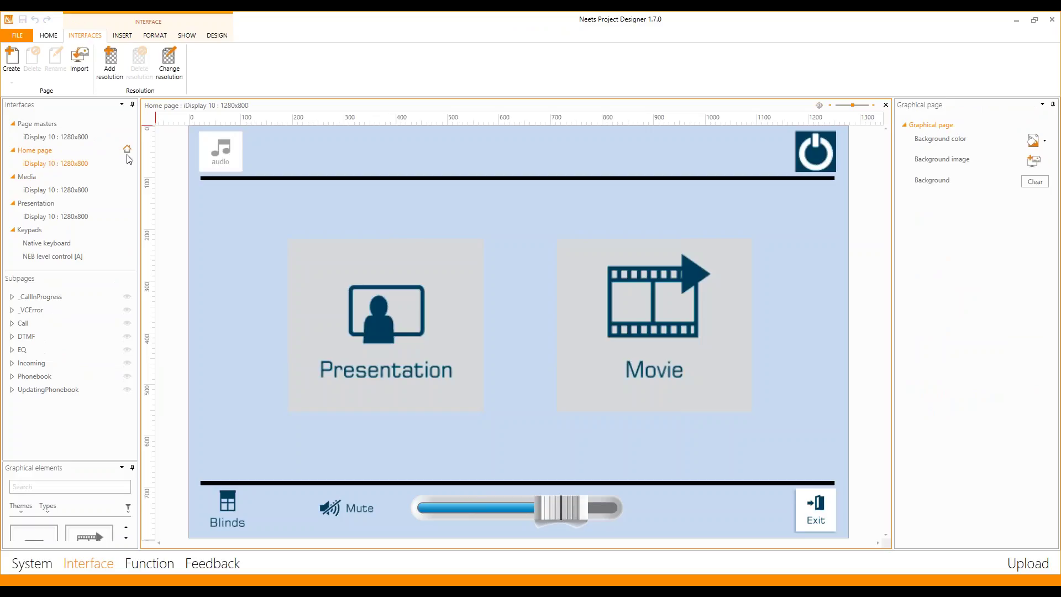
mouse_move(130, 157)
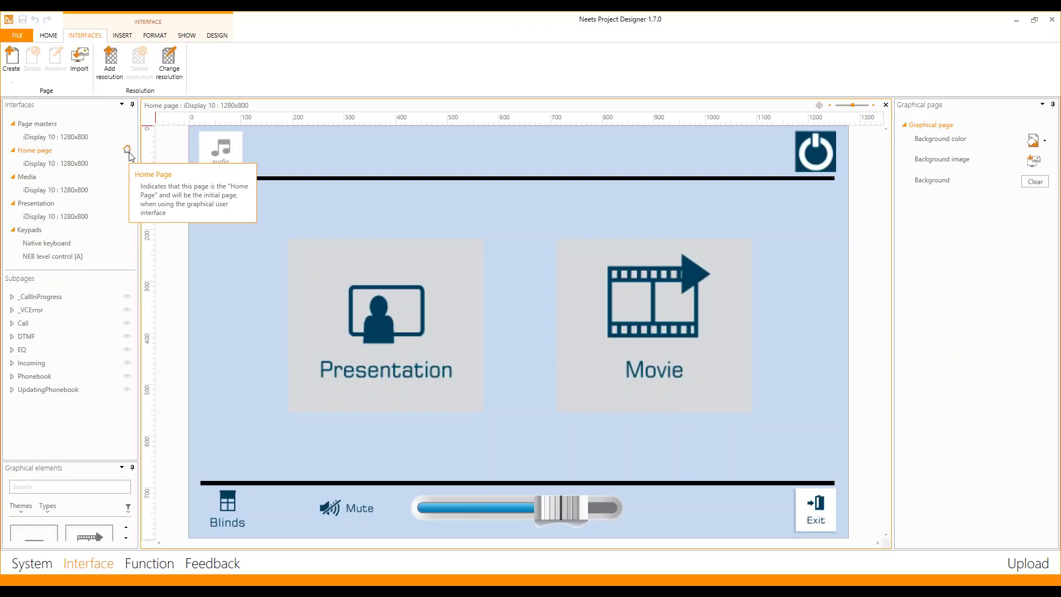
right_click(30, 183)
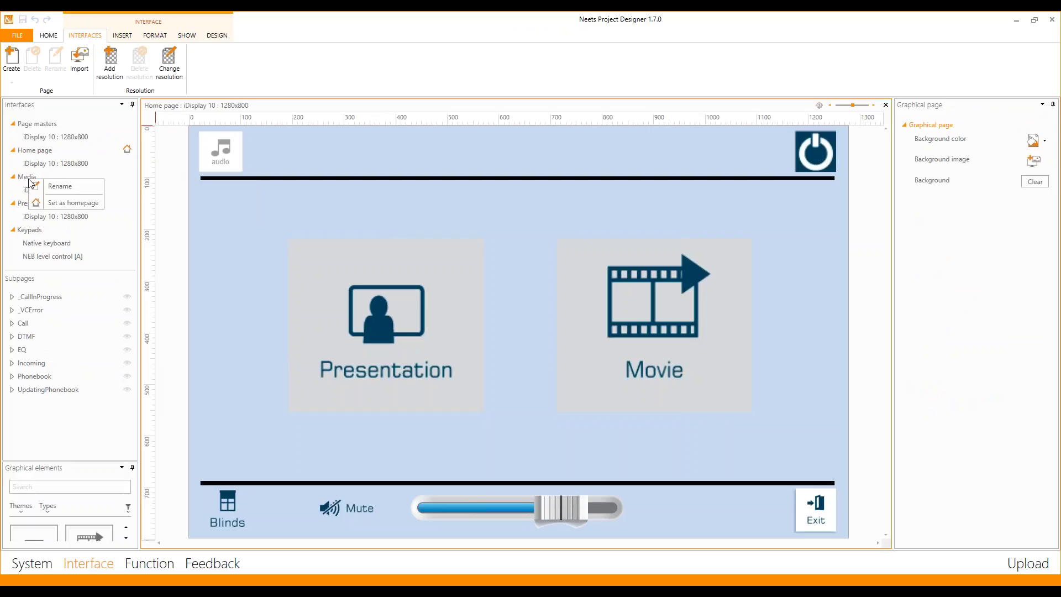
click(67, 202)
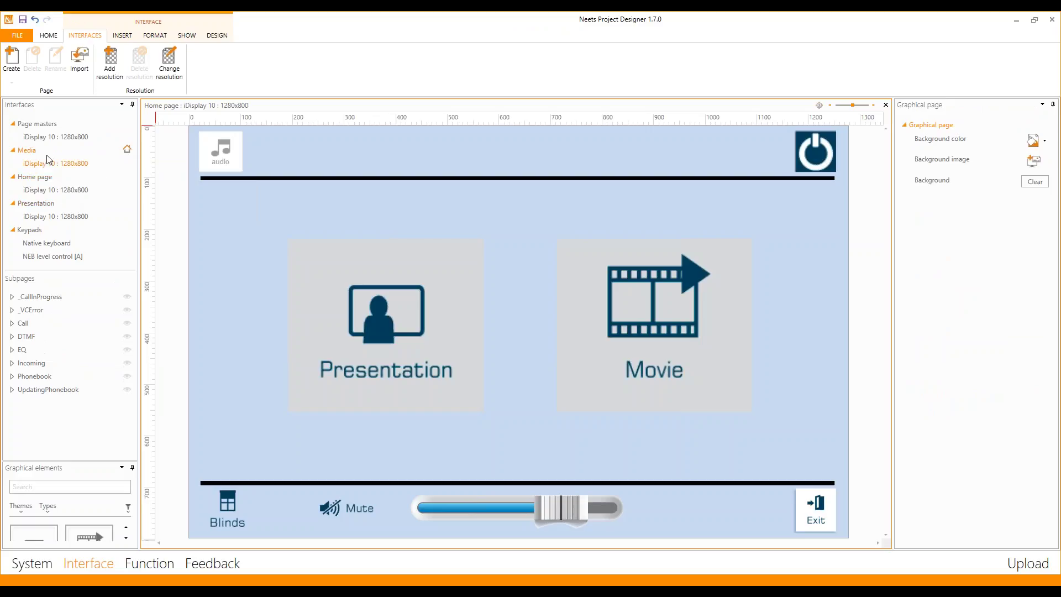
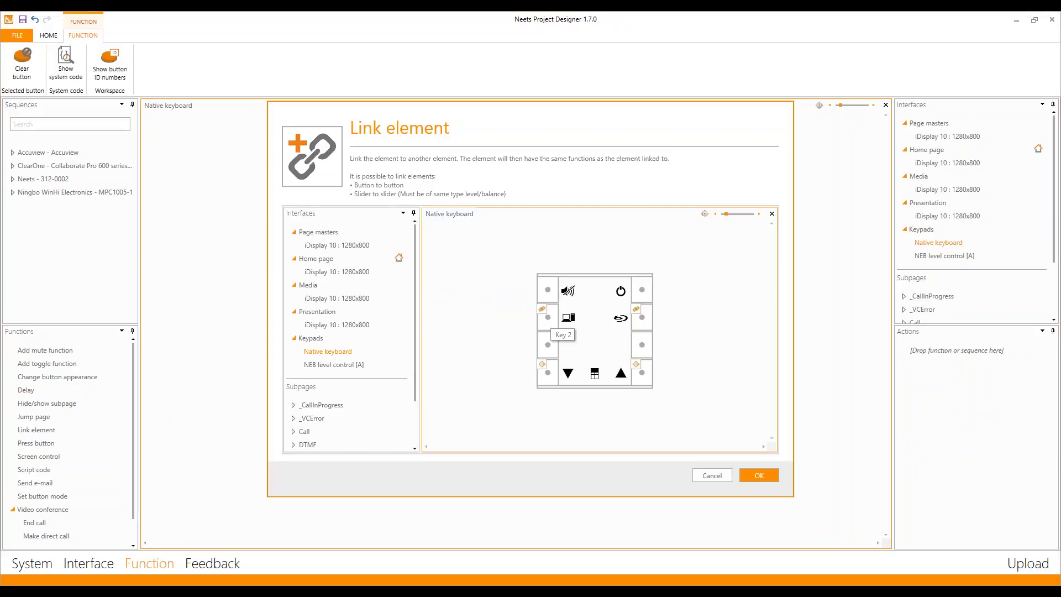
Link the native keyboard's mute key to the Mute button on the iDisplay 10 : 1280x800 page master
click(366, 246)
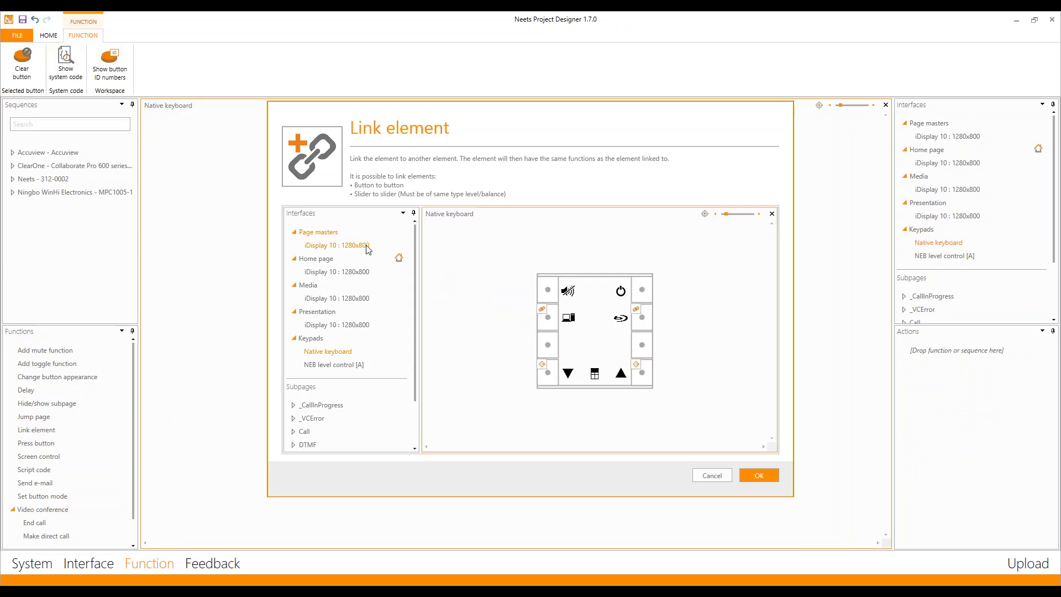
click(335, 246)
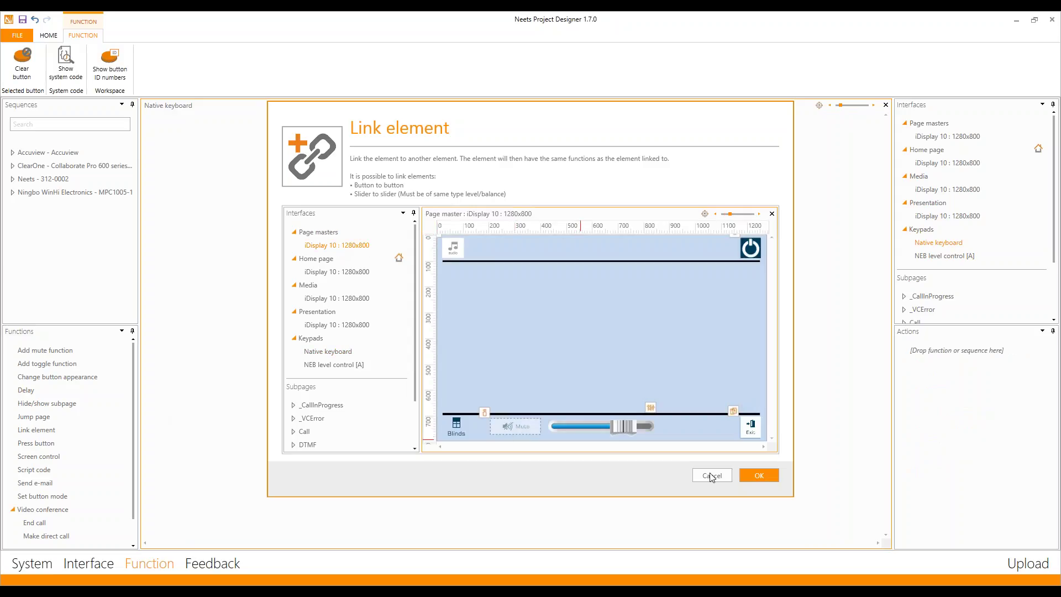
click(759, 475)
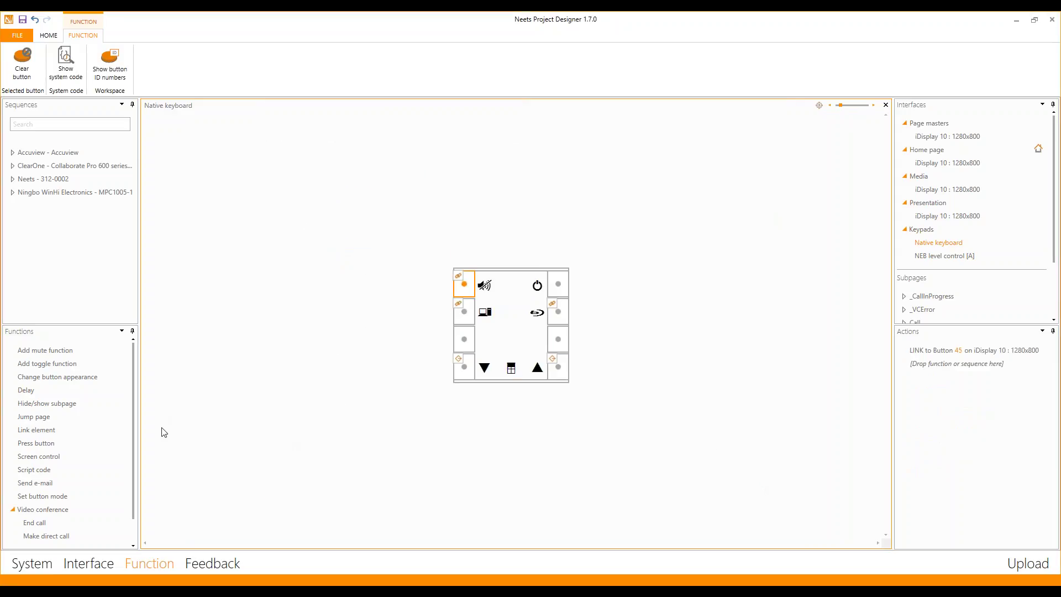
Link the native keyboard's power key to the power button on the iDisplay 10 : 1280x800 page master
mouse_move(46, 434)
drag(46, 434, 559, 286)
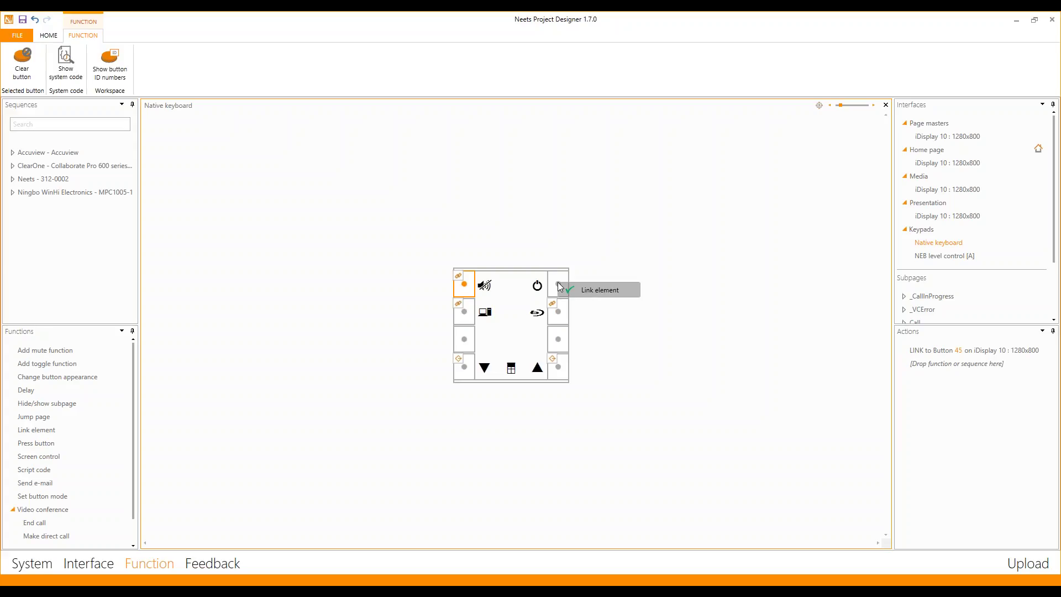
drag(559, 282, 558, 283)
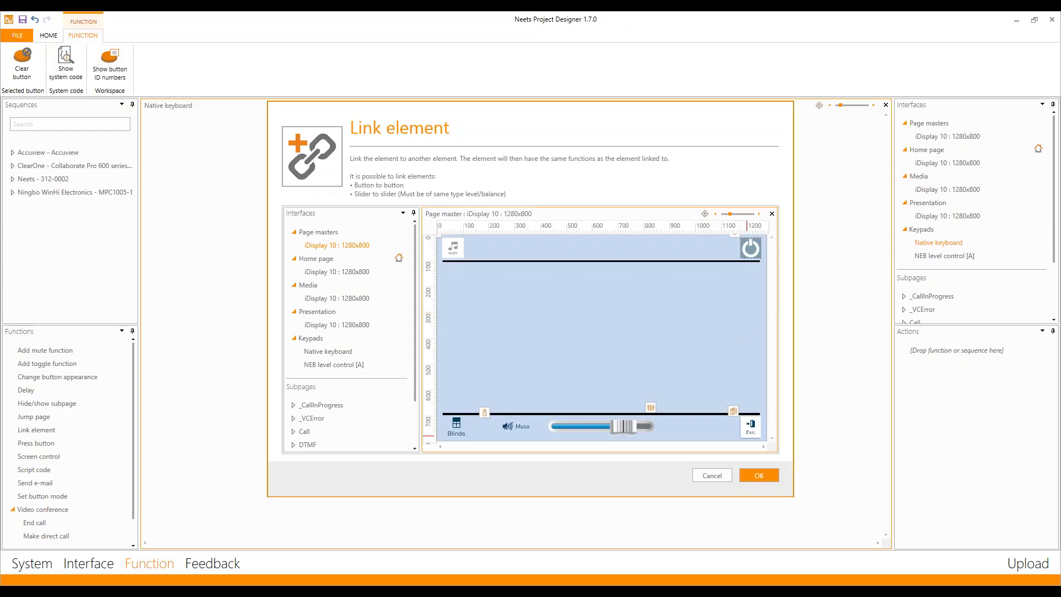
click(758, 476)
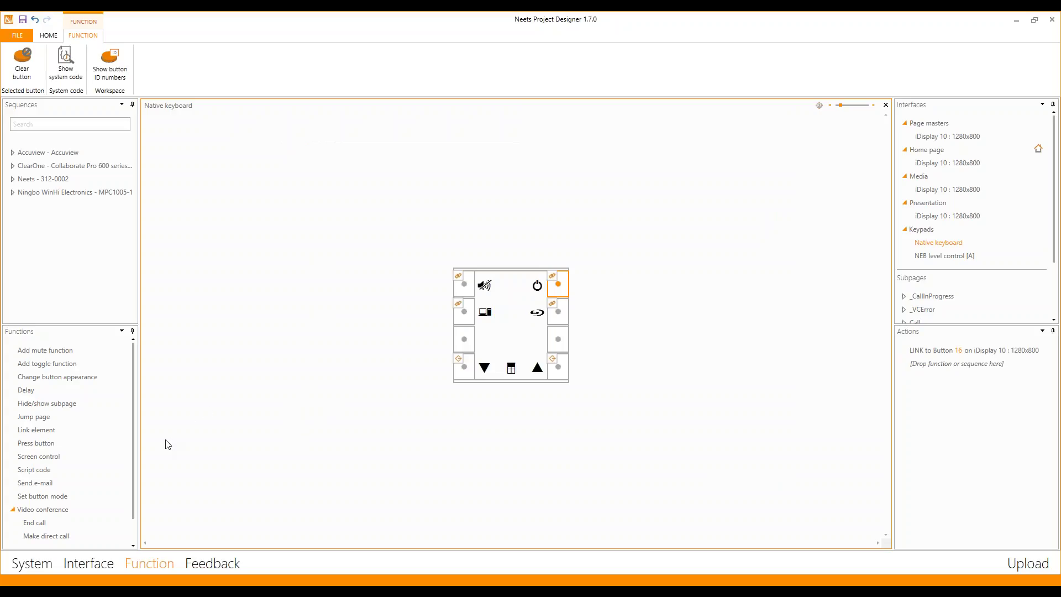
Set the unlabelled key above the down-arrow key to operate while pressed and stop when released, and inspect its pressed and released actions
click(55, 497)
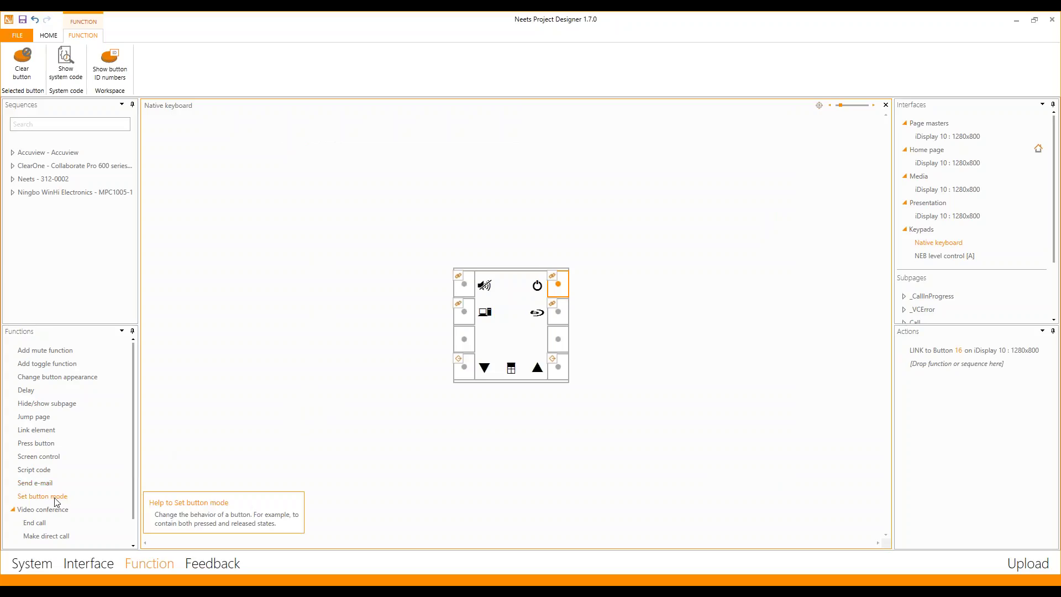
drag(55, 501, 465, 339)
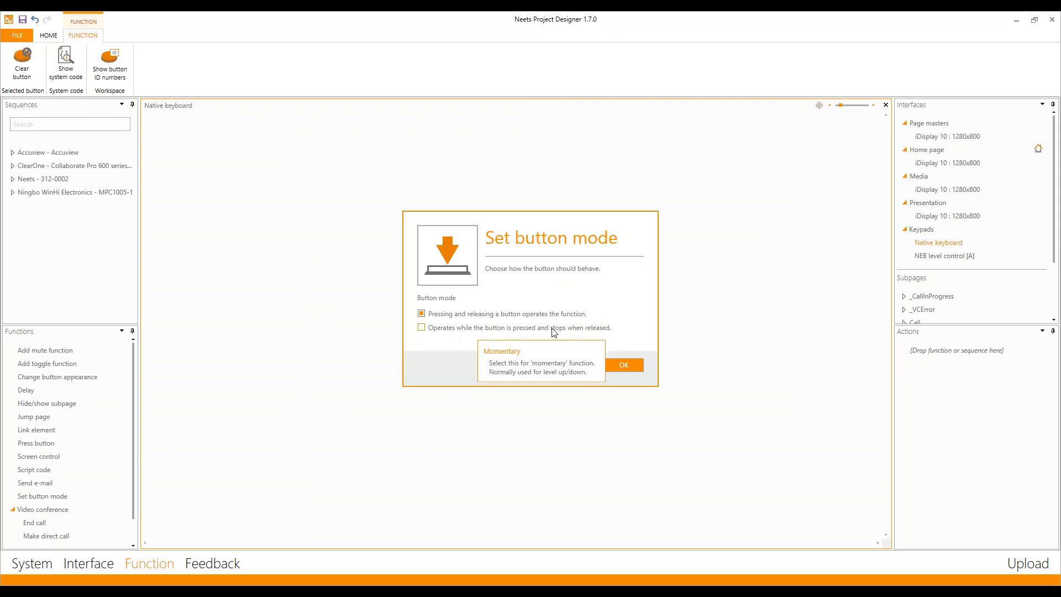
click(421, 327)
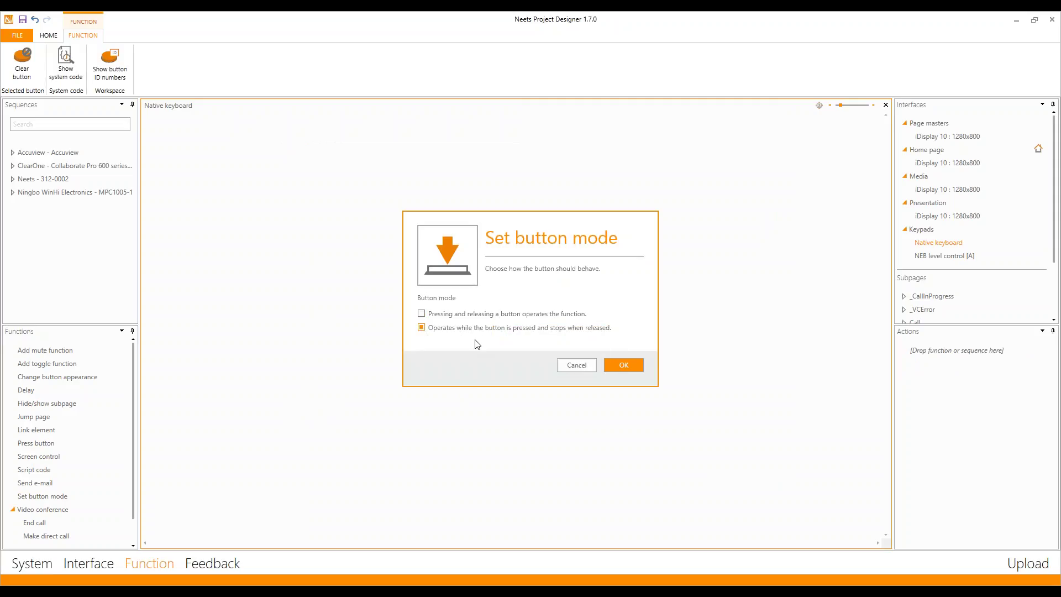
click(628, 369)
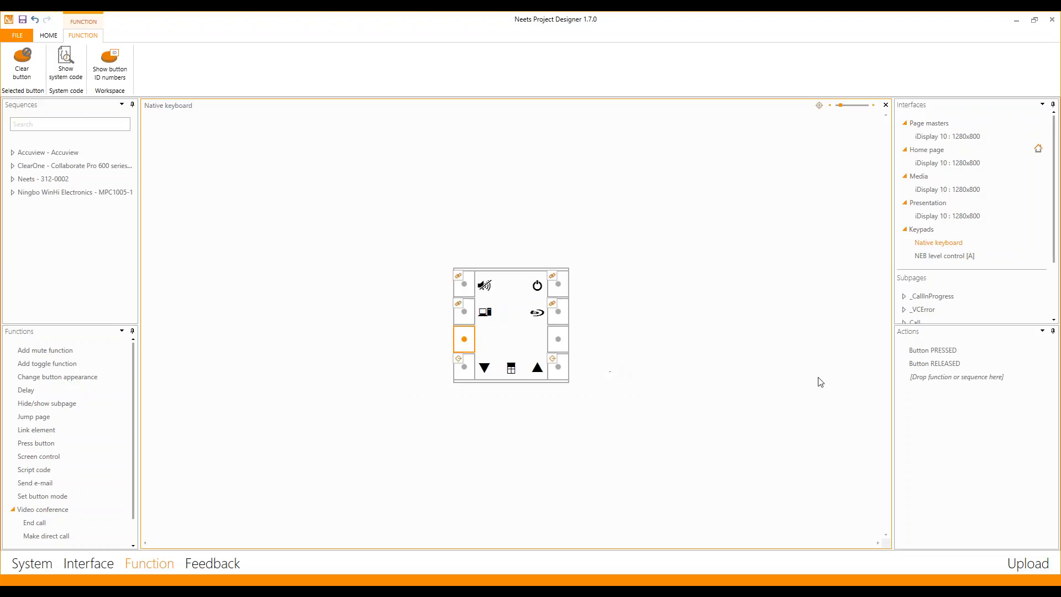
click(912, 365)
click(942, 352)
click(942, 363)
click(936, 375)
Open the program help in an enlarged window and view the Introduction to Pages video from the Interface topics, pausing it
click(51, 38)
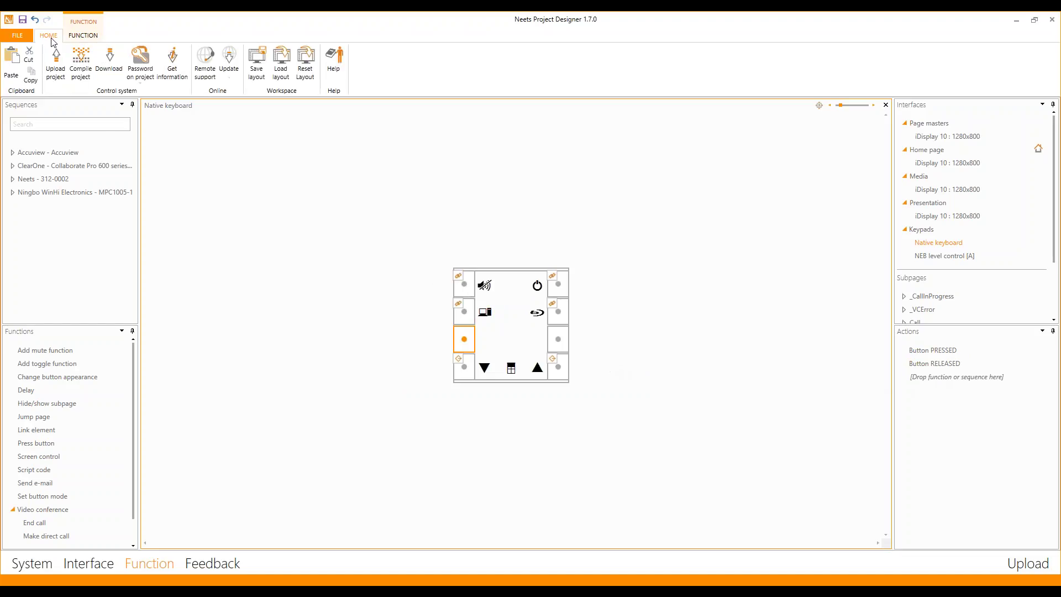
click(332, 58)
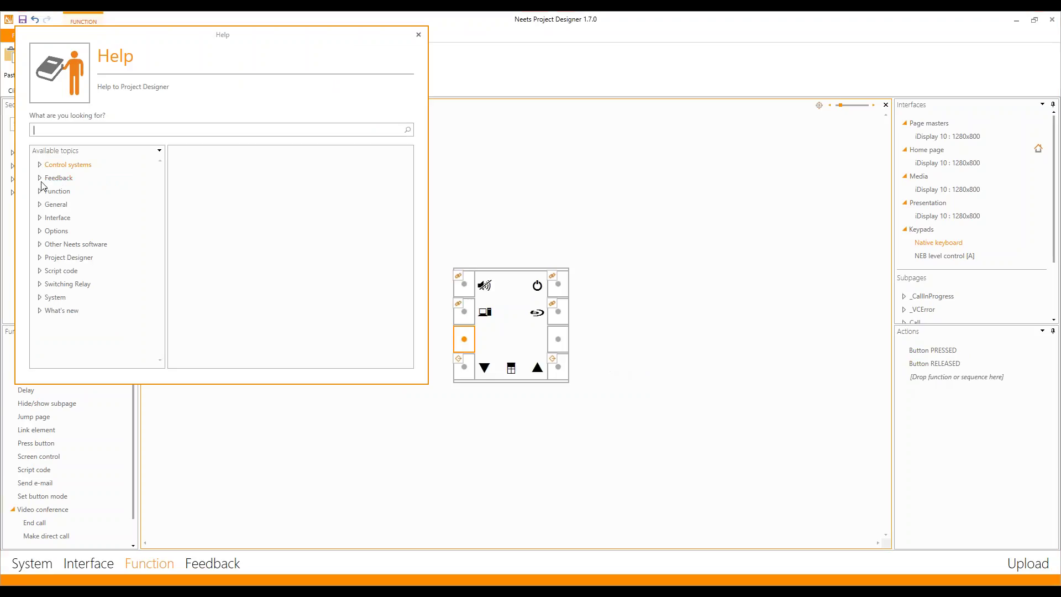
click(40, 270)
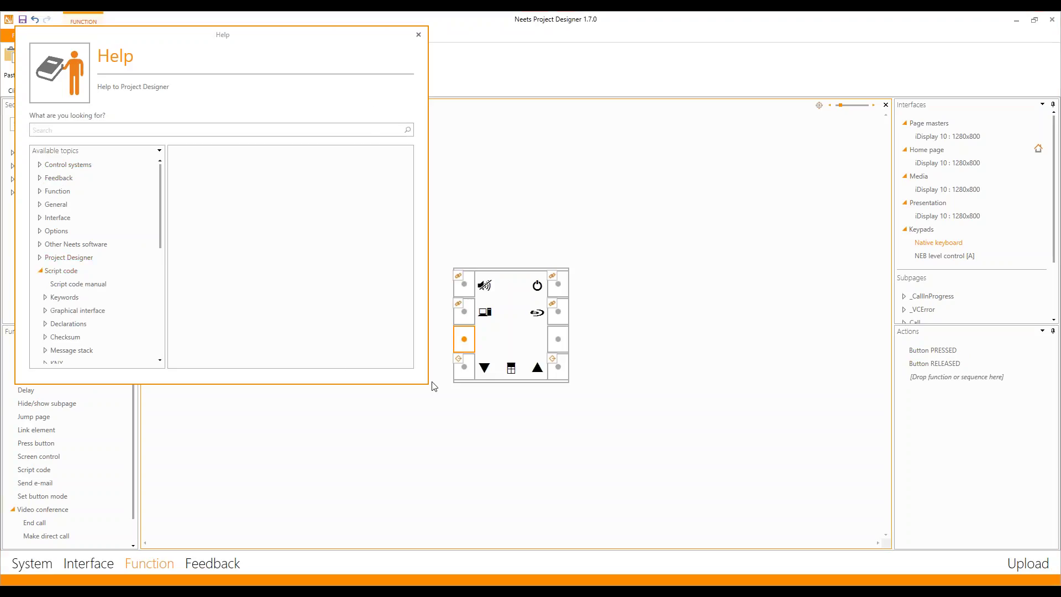
drag(433, 391, 611, 559)
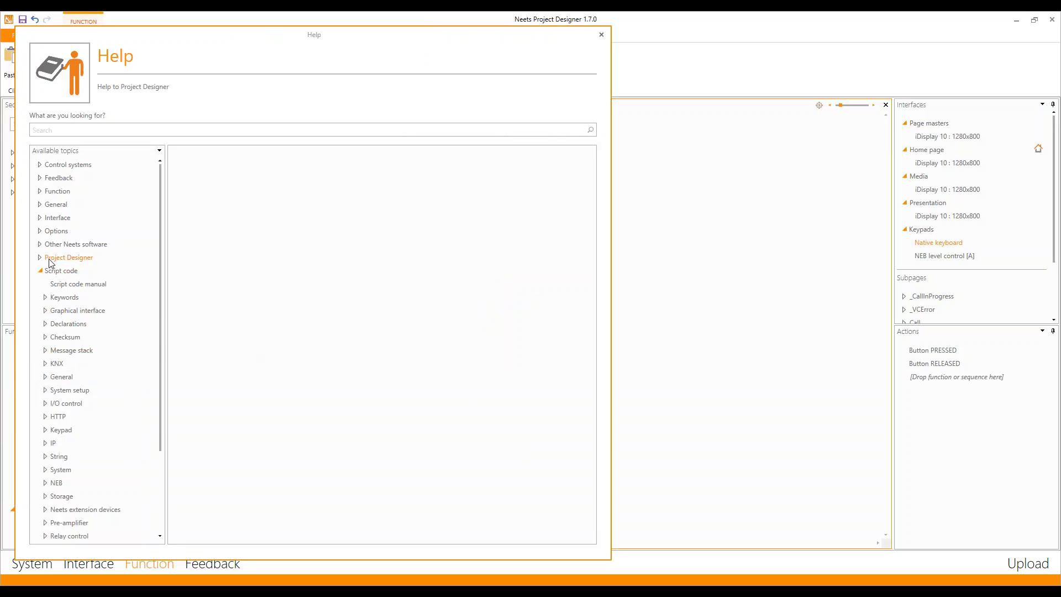
click(41, 231)
click(41, 205)
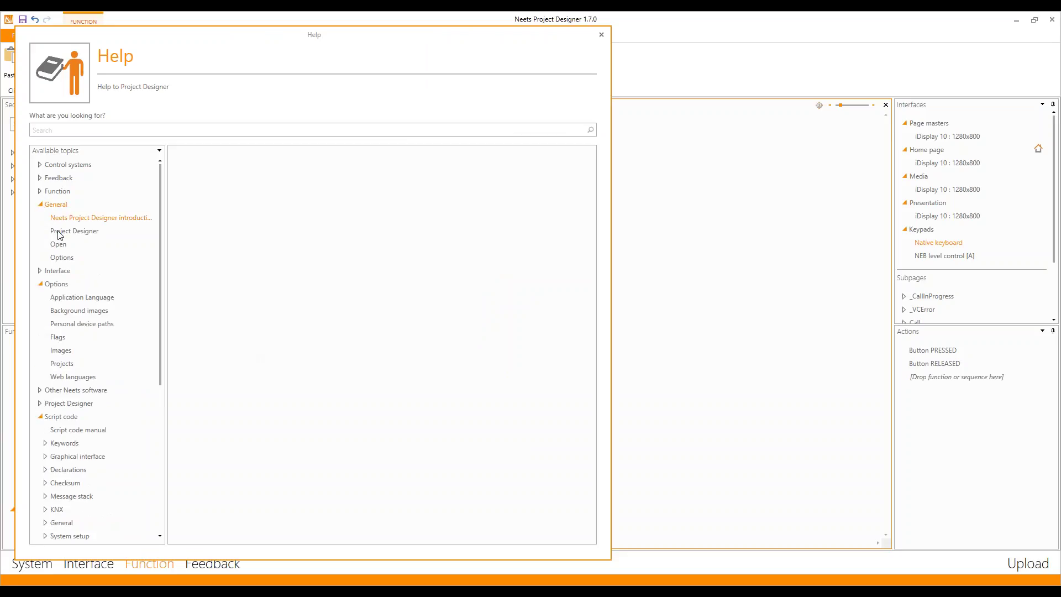
click(61, 271)
click(78, 297)
drag(163, 248, 165, 293)
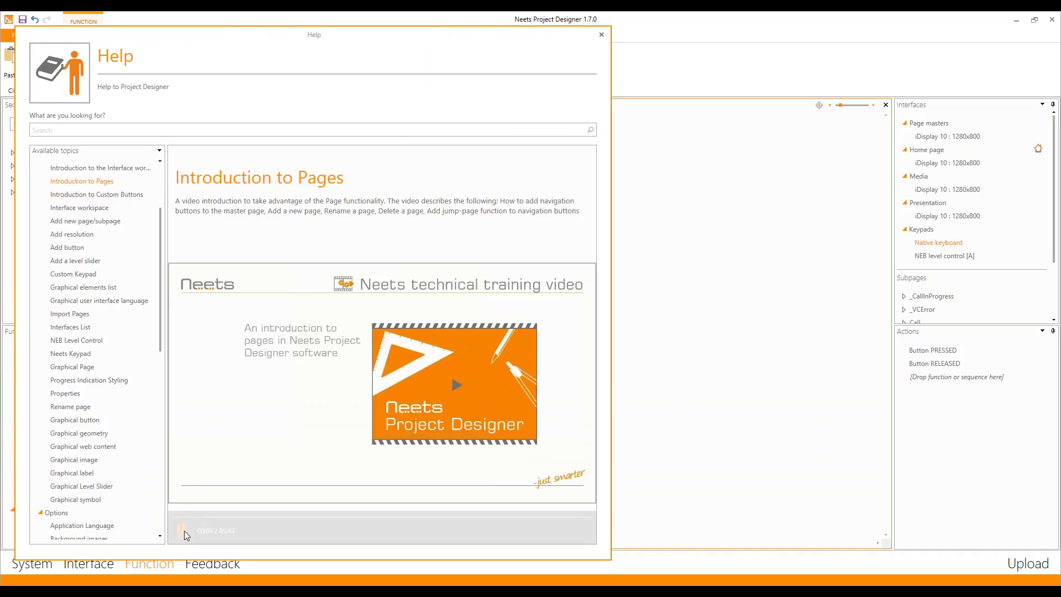
click(183, 529)
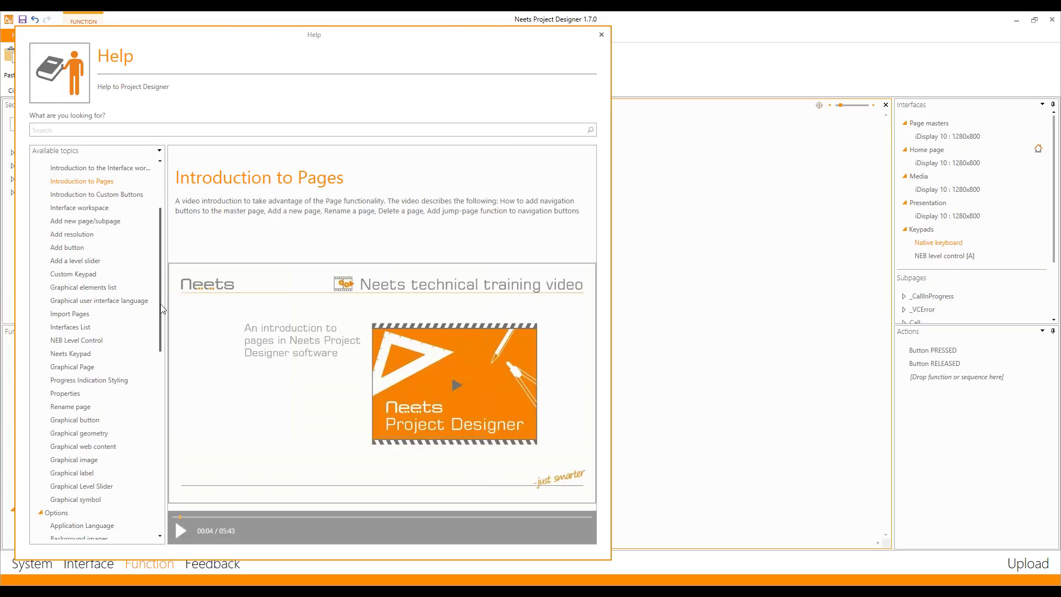
Collapse the Interface and General help topics and examine the Graphical interface script functions, including ChangeGraphicalElementState, ElementVisibilityChange, HTTPElementText and HTTPPageBack
scroll(160, 328, down, 2)
scroll(161, 328, up, 4)
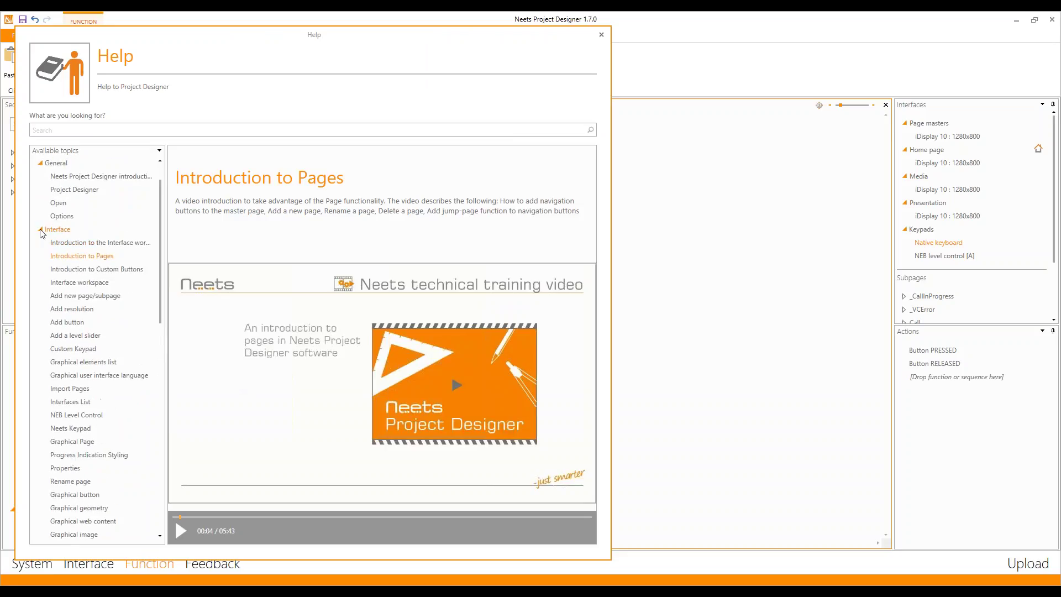
click(40, 230)
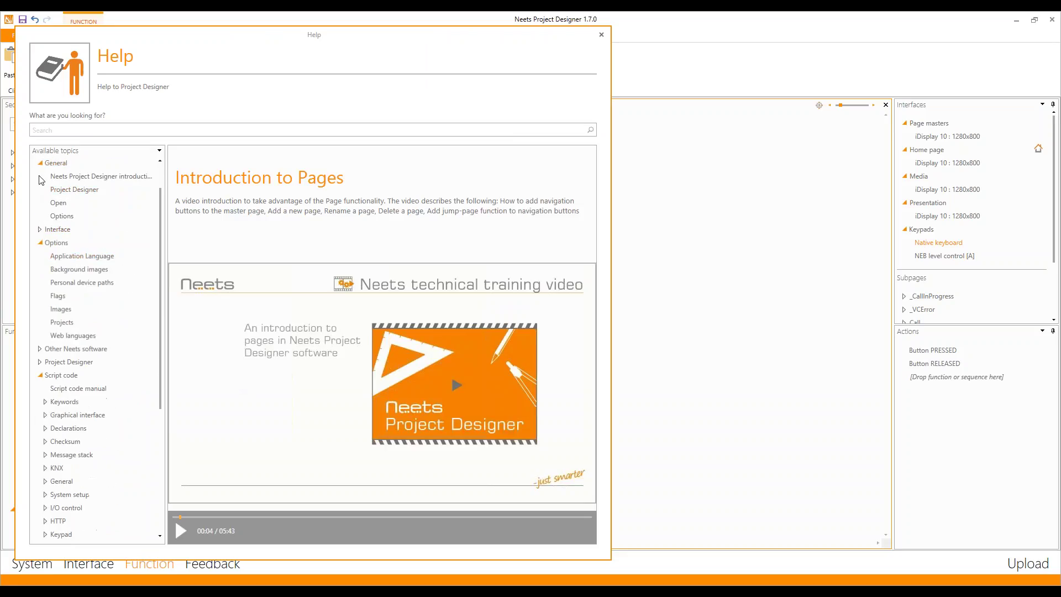
click(41, 164)
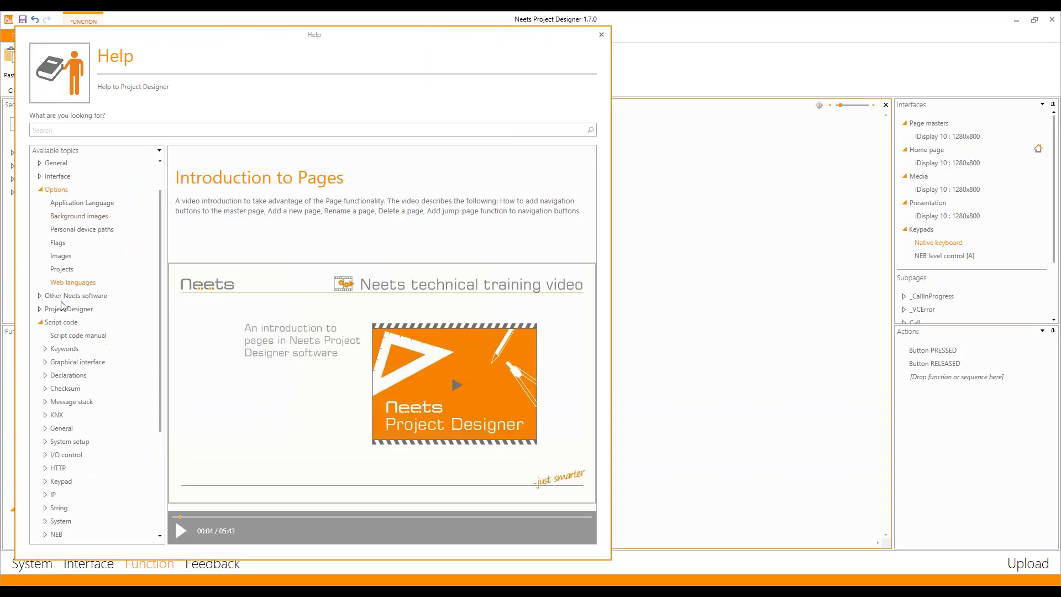
double_click(58, 363)
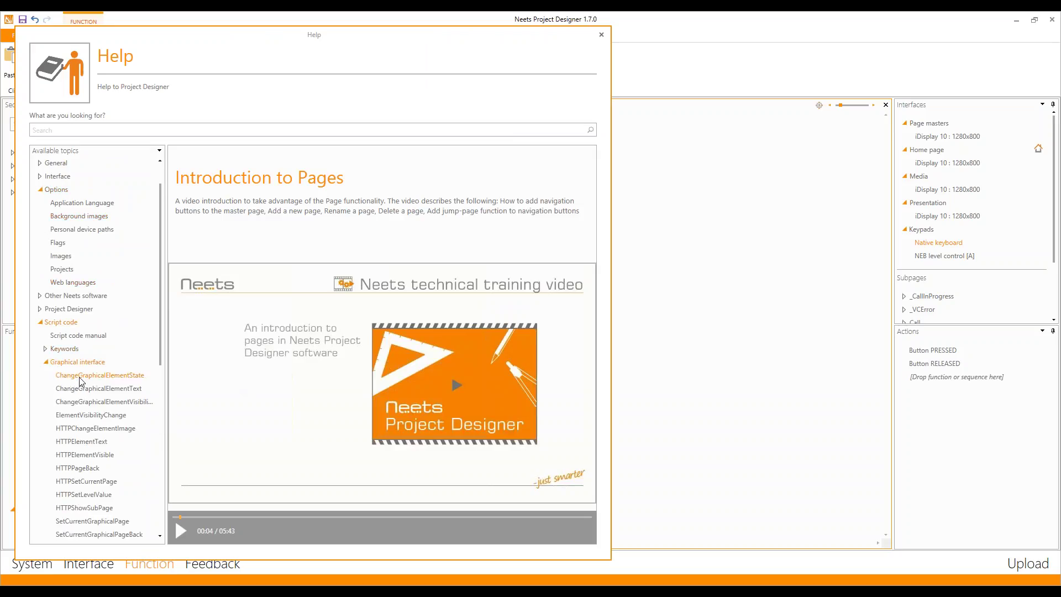
drag(157, 340, 155, 402)
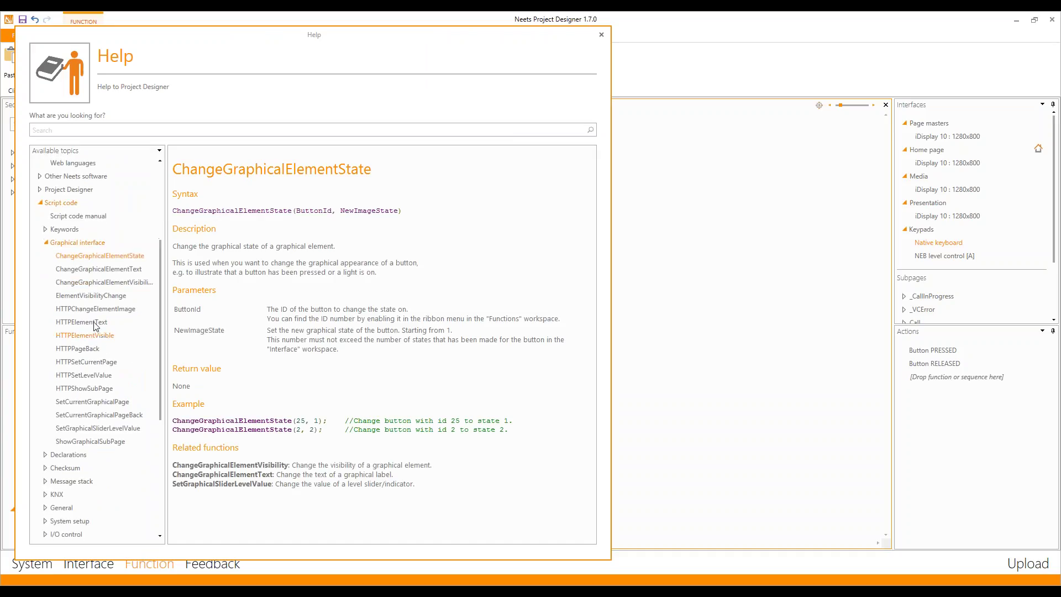
click(77, 301)
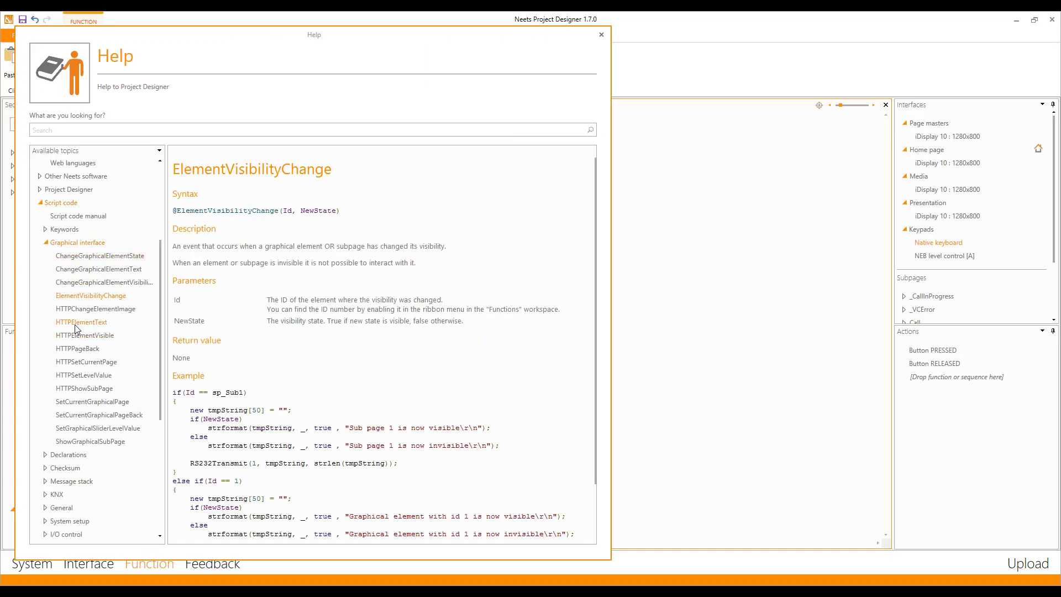
click(76, 322)
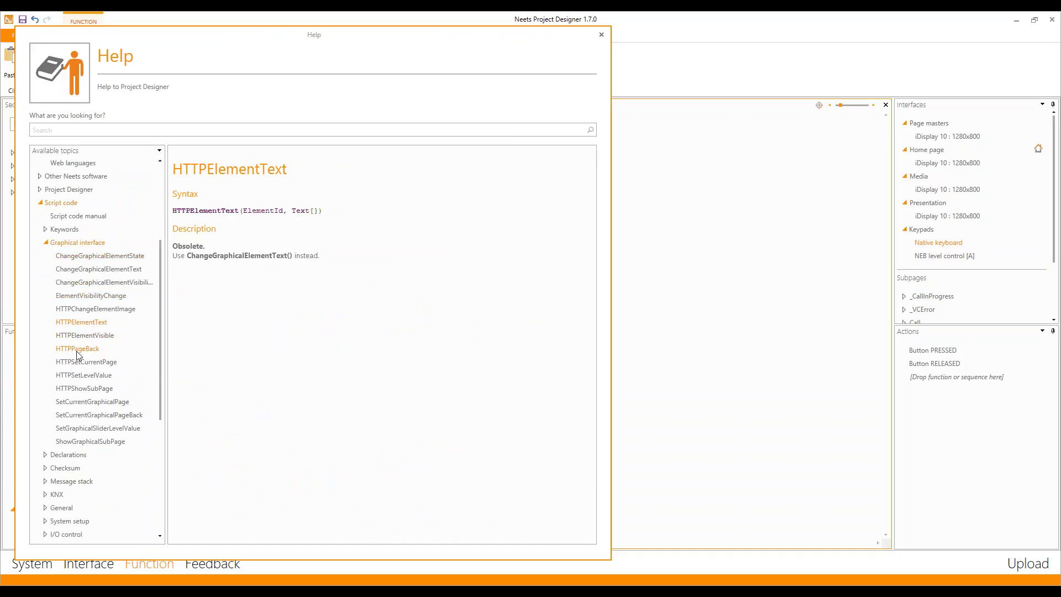
click(77, 349)
click(46, 243)
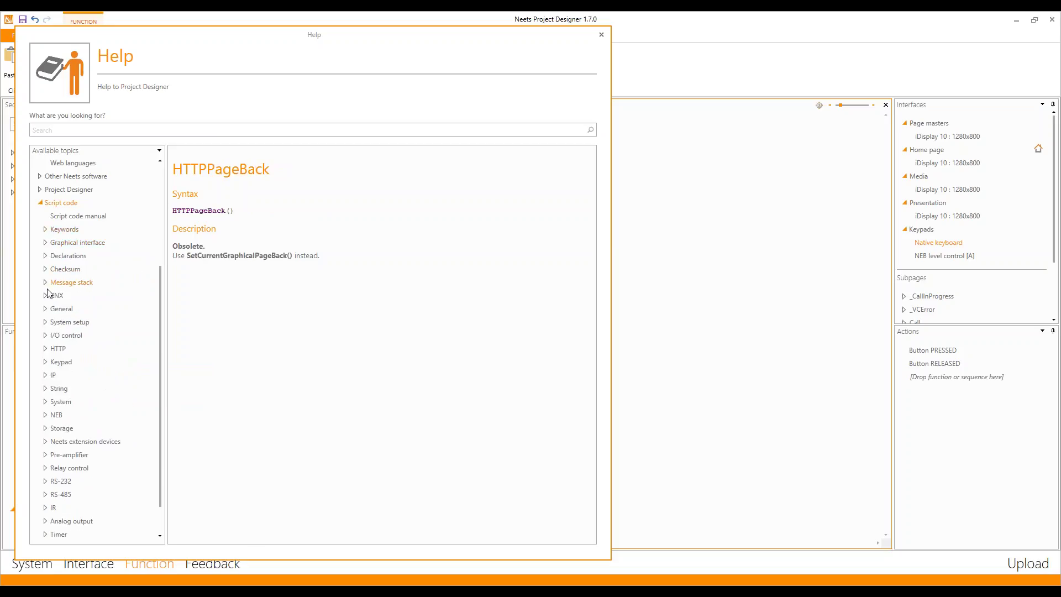
Read the script help for fnKNXSendONOFFGroupAddress under KNX and getarg under General, and close the help
click(46, 296)
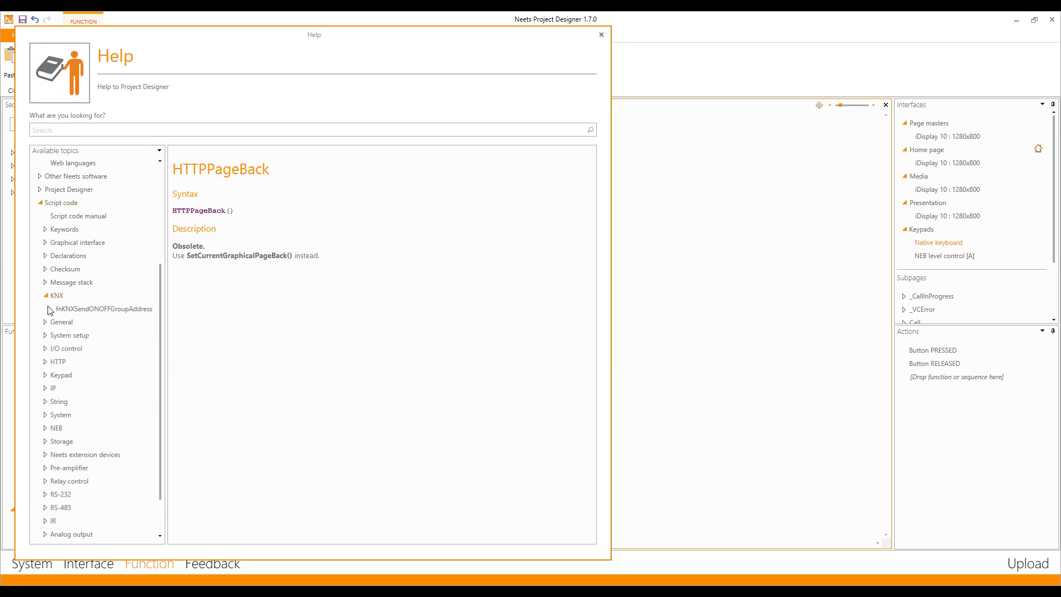
click(91, 309)
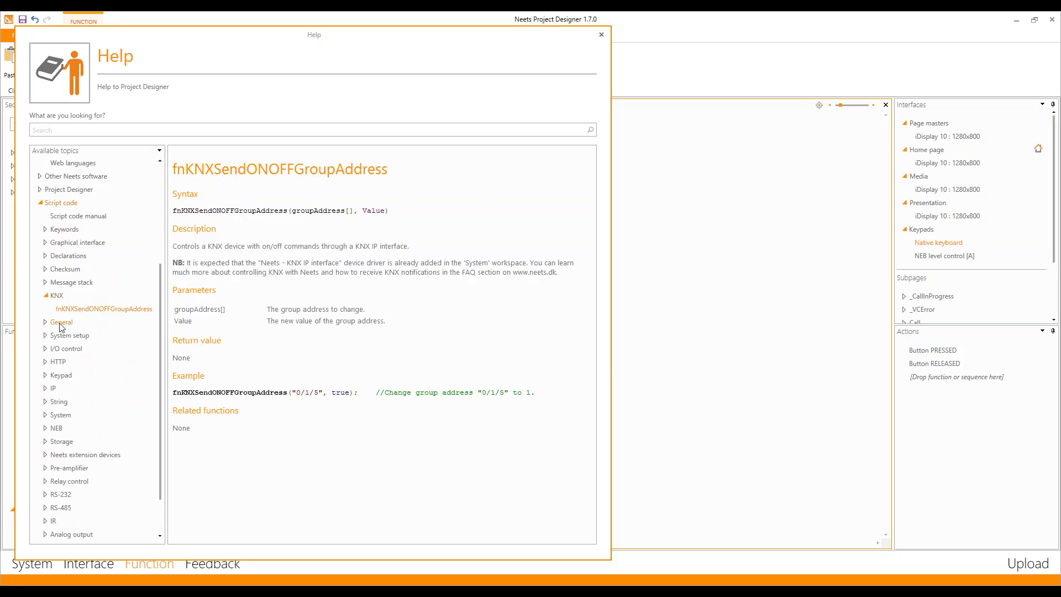
click(45, 322)
click(71, 350)
click(46, 322)
click(46, 296)
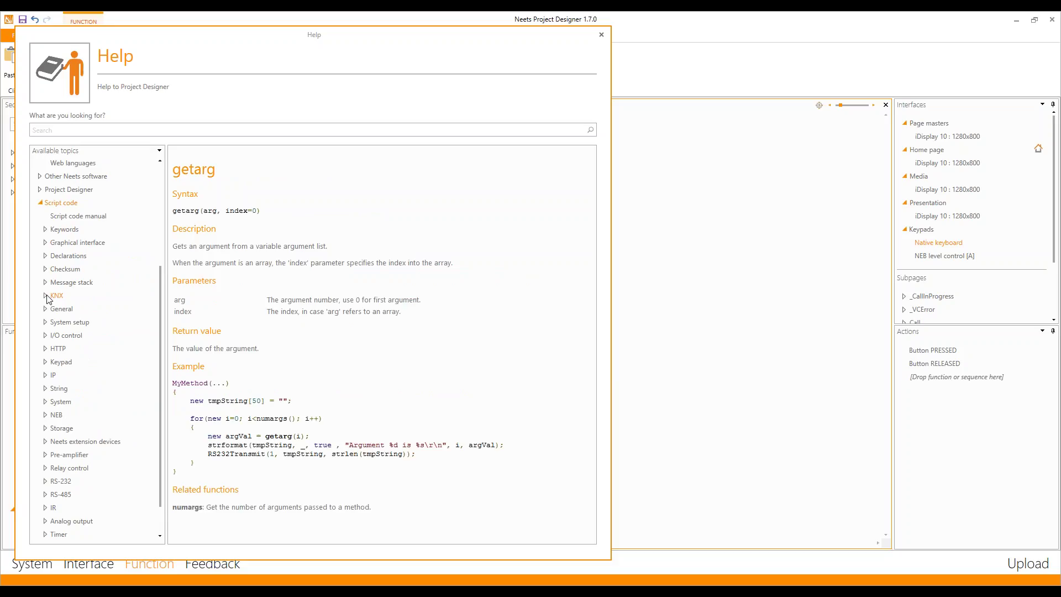
click(601, 36)
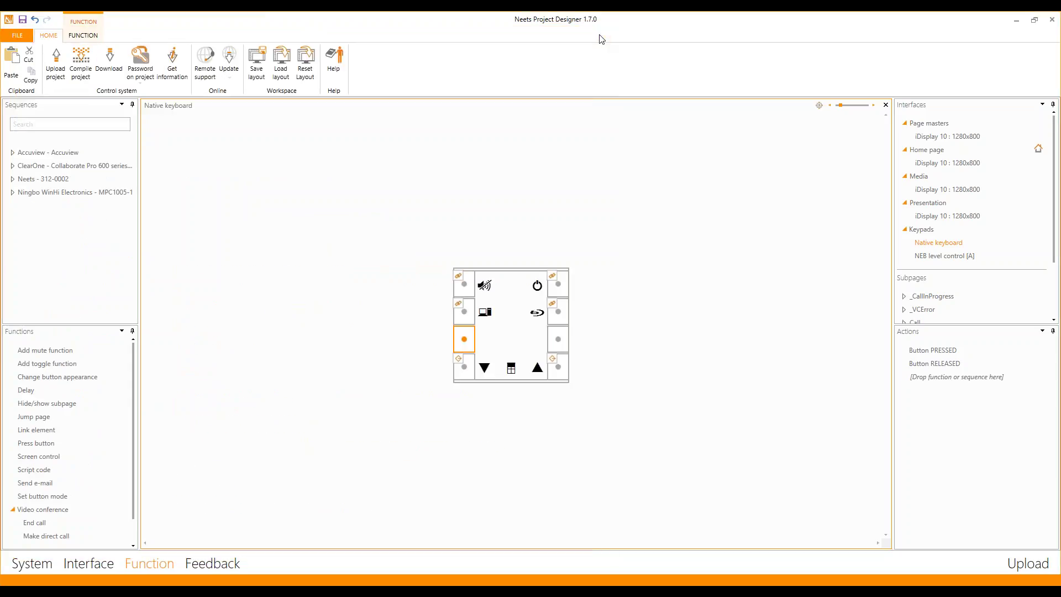